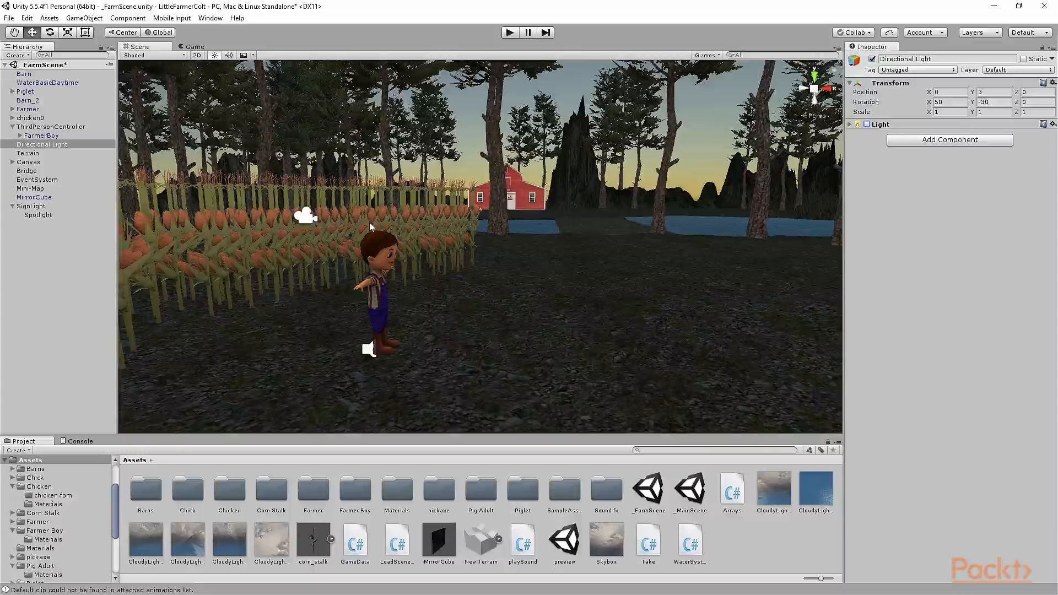
- Enable the Light component on the Directional Light object
left_click(548, 323)
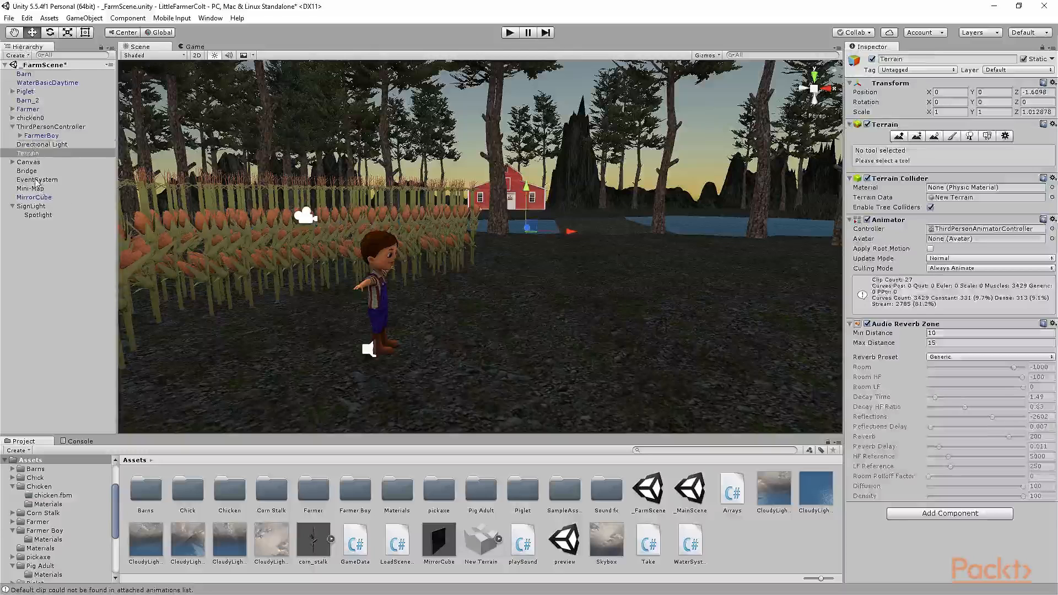
left_click(37, 145)
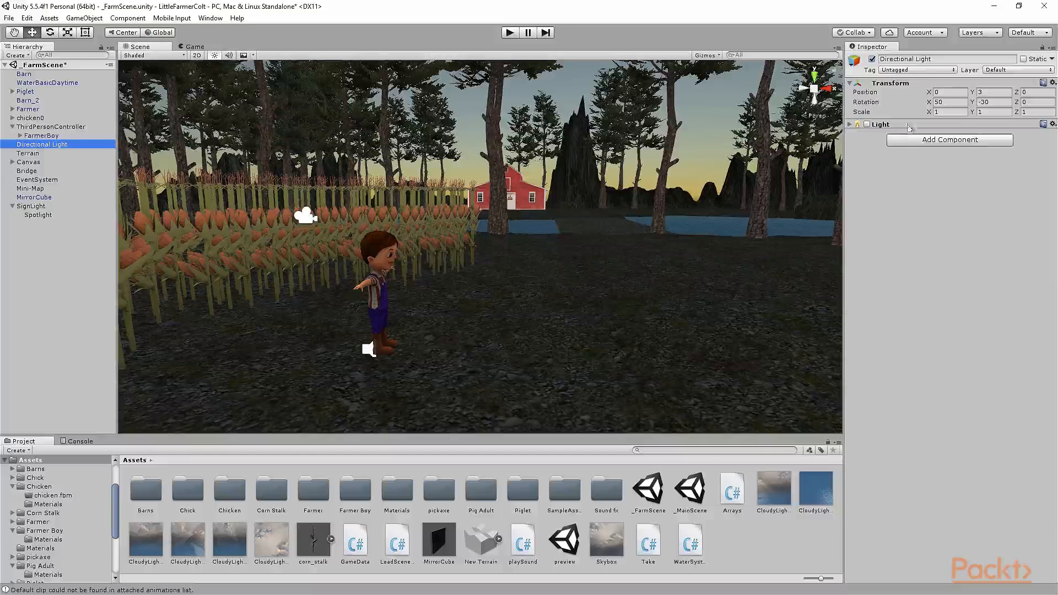
left_click(867, 125)
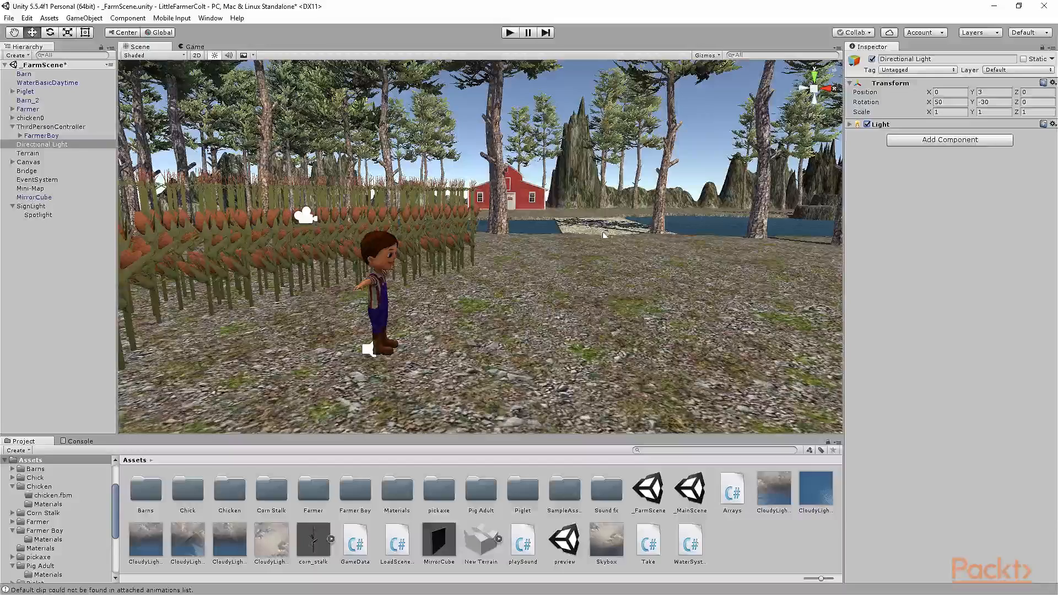
- Review the Cast Shadows options in the bridge's Mesh Renderer, and switch its Receive Shadows option off and back on
right_click_drag(268, 343, 368, 312)
key("w")
scroll(368, 292, "down", 6)
right_click_drag(397, 221, 384, 190)
scroll(384, 186, "up", 6)
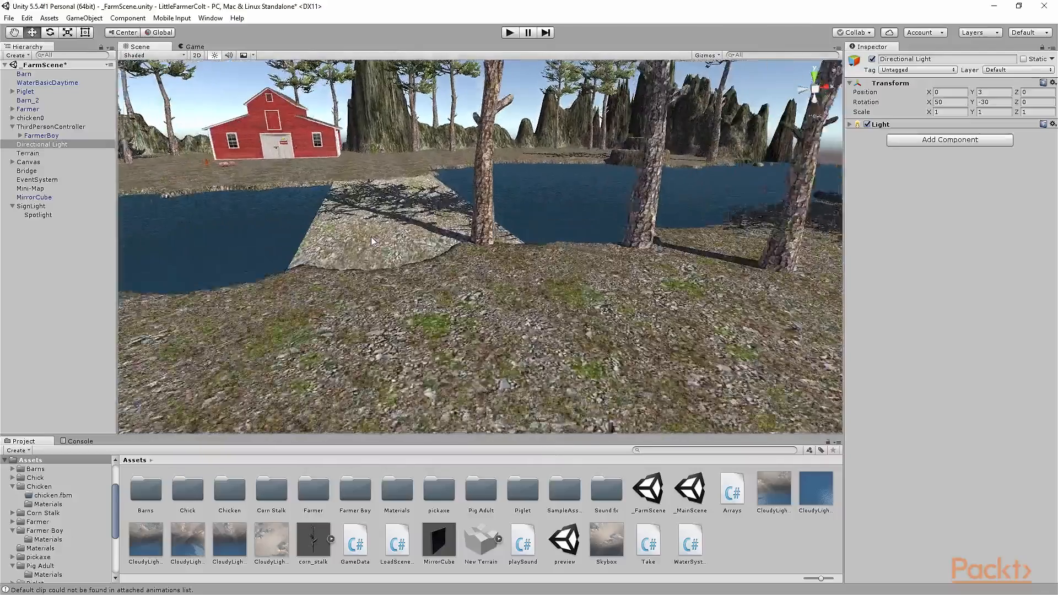
left_click(359, 242)
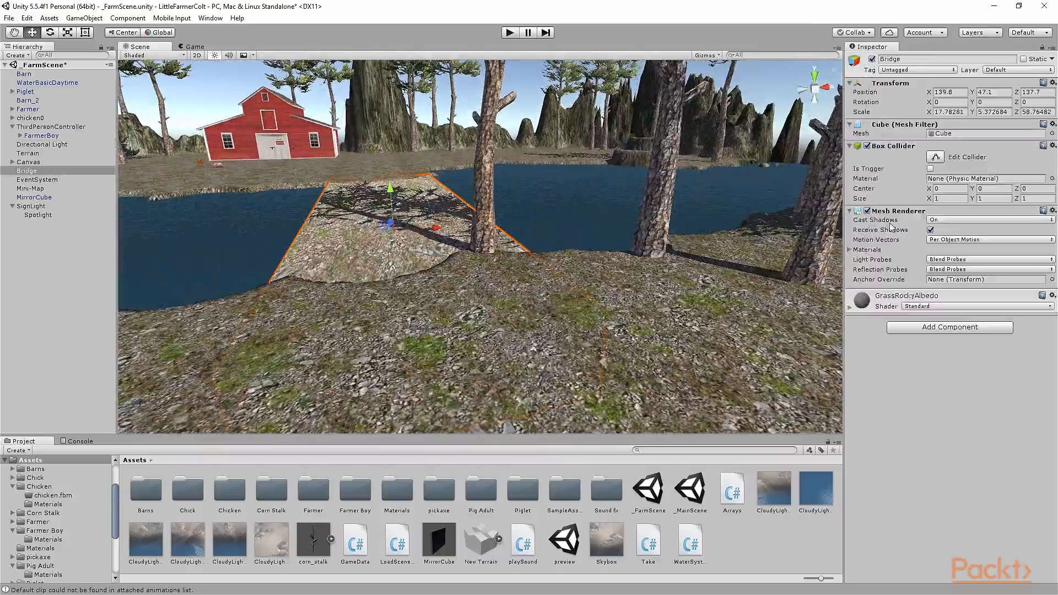
left_click(940, 220)
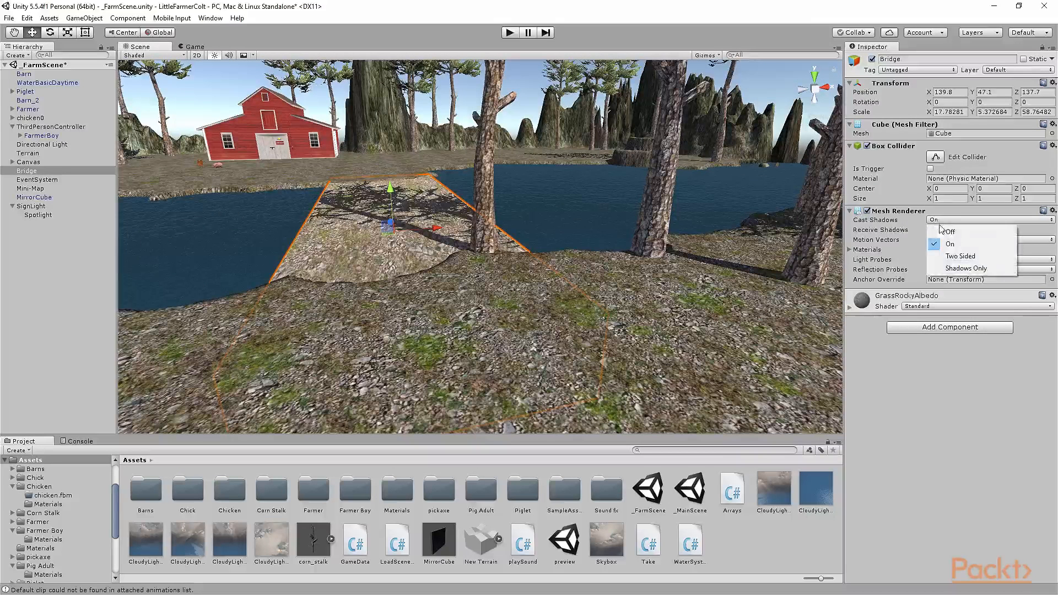
left_click(916, 213)
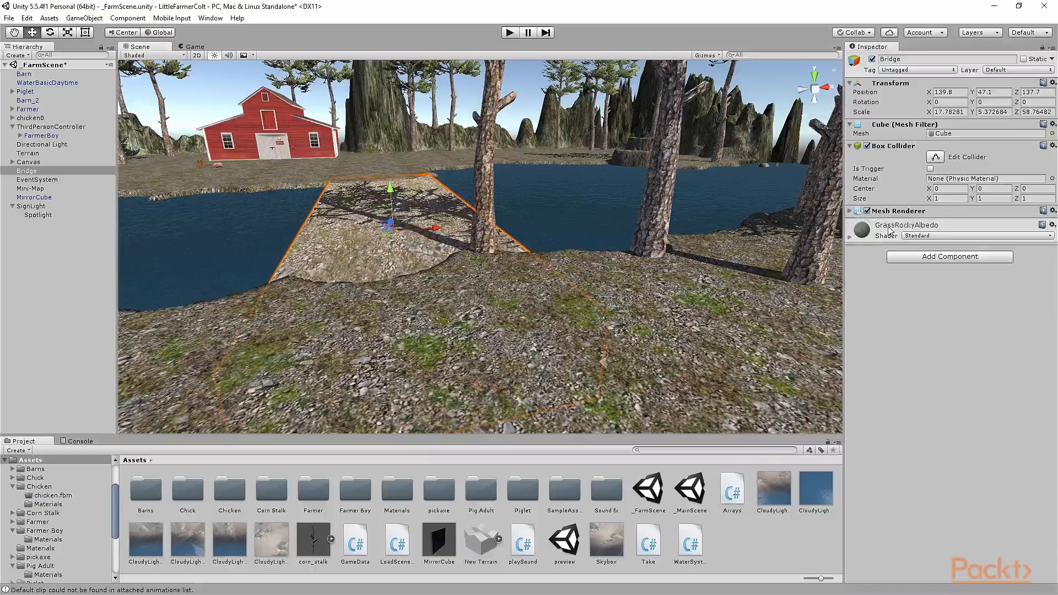
left_click(851, 212)
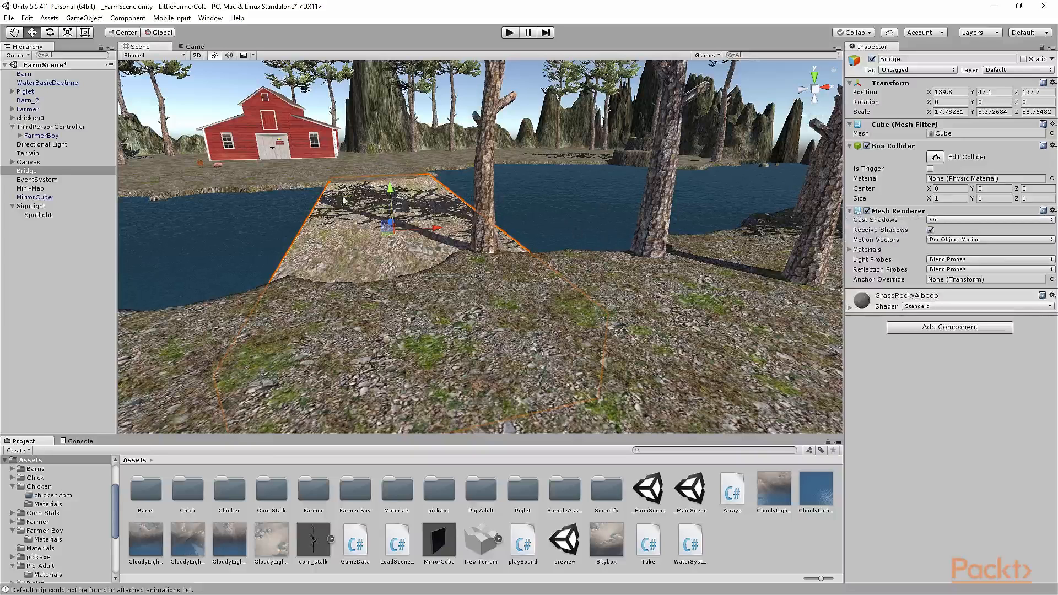
left_click(930, 229)
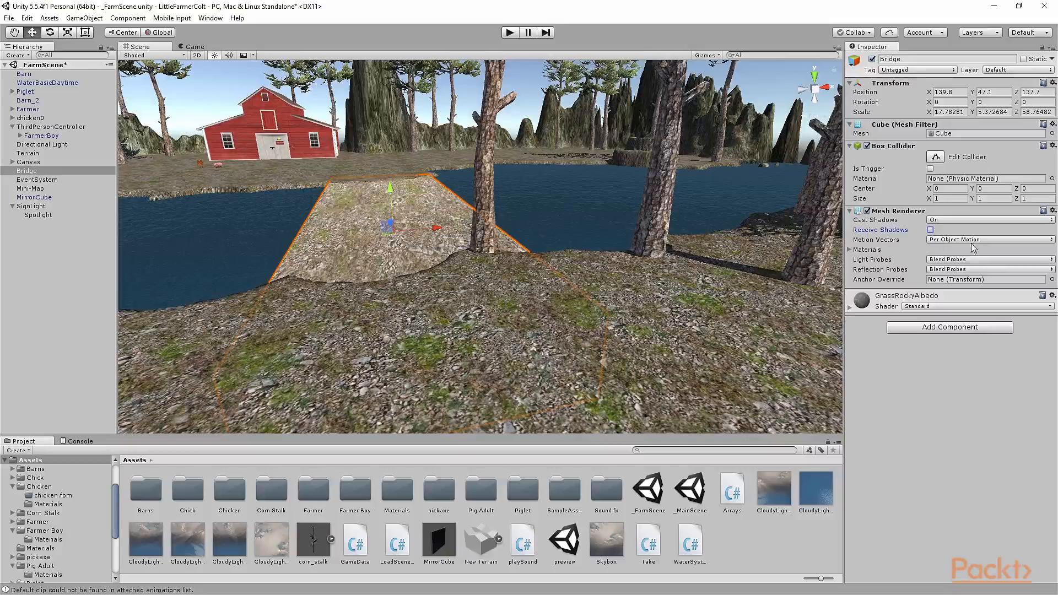
left_click(931, 230)
- Create a cube and place it in the clearing between the two corn fields, at about X 142, Z 80
right_click_drag(731, 335, 787, 324)
scroll(673, 303, "down", 10)
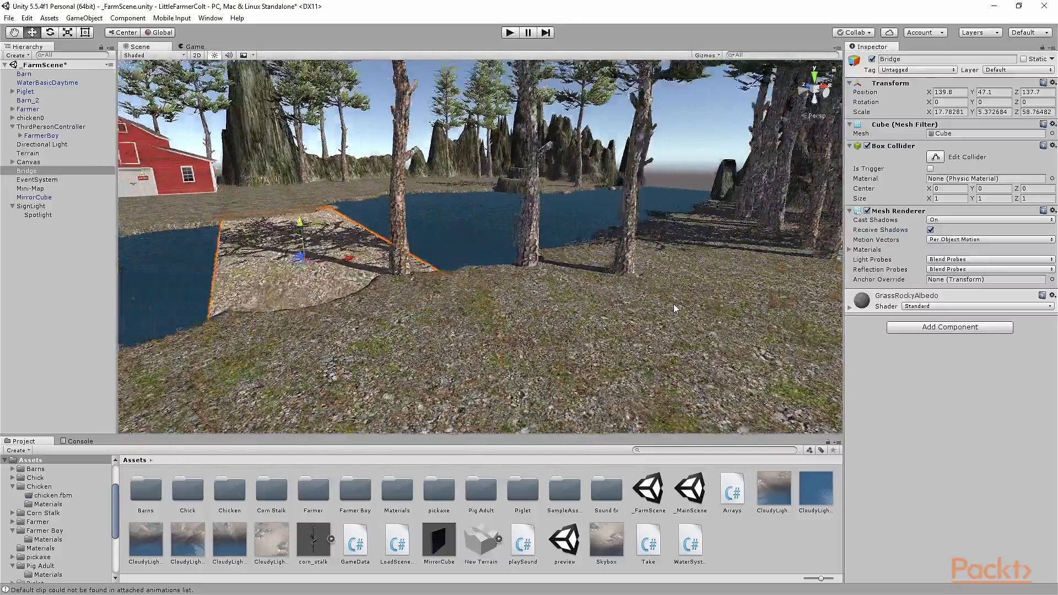
right_click_drag(691, 365, 716, 405)
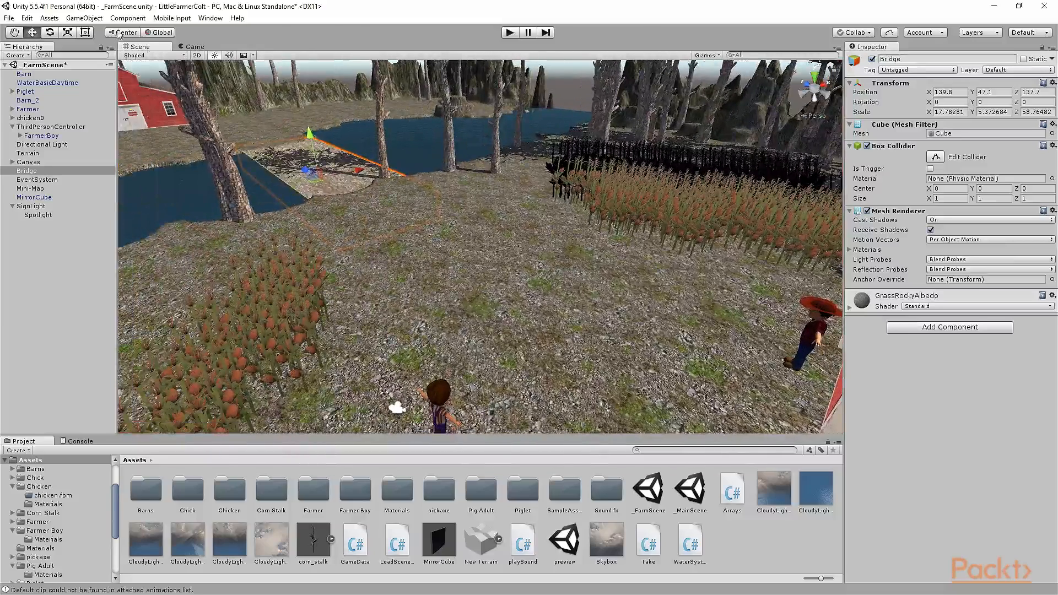
left_click(84, 18)
mouse_move(108, 59)
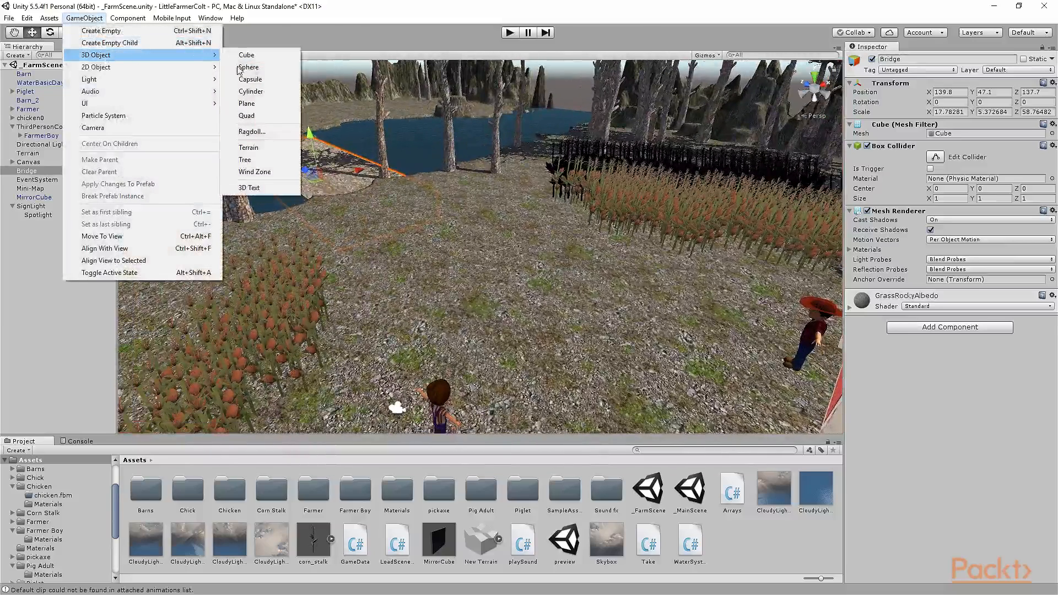
left_click(252, 56)
left_click_drag(479, 209, 556, 237)
- Scale the cube uniformly to about 3.5 and raise it above the ground to a Y position of about 55.7
left_click(68, 33)
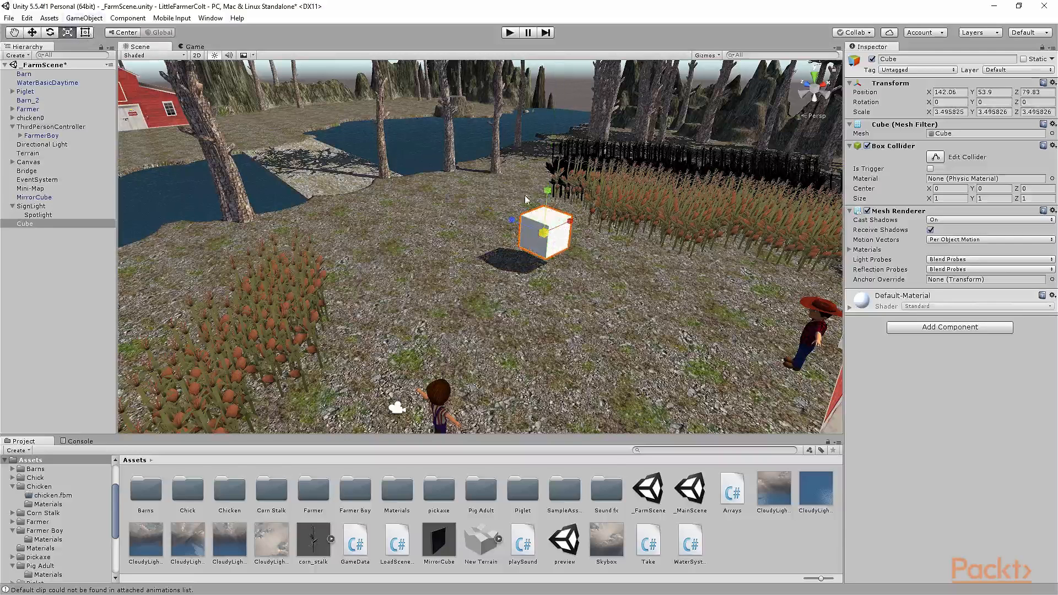
left_click(34, 33)
left_click_drag(550, 194, 549, 177)
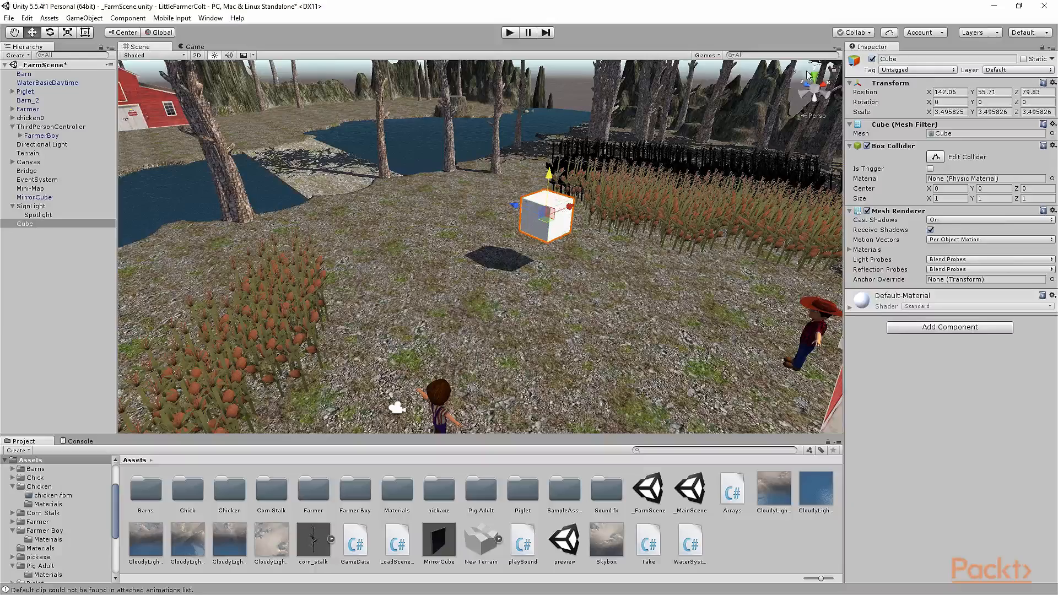
- Set the cube's Cast Shadows to Off and disable its Receive Shadows option
right_click_drag(643, 318, 668, 243)
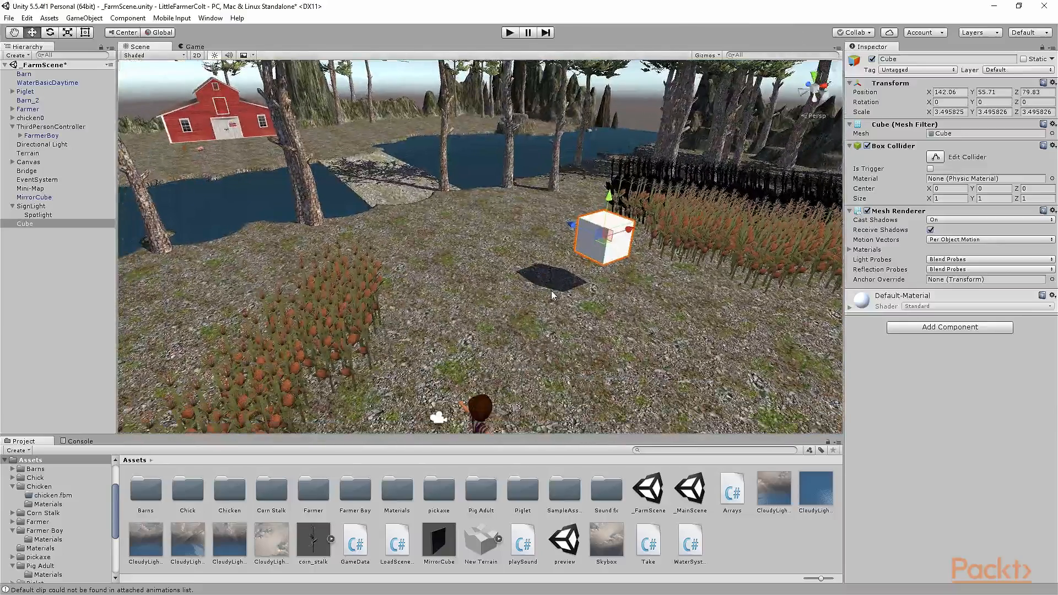
left_click(943, 221)
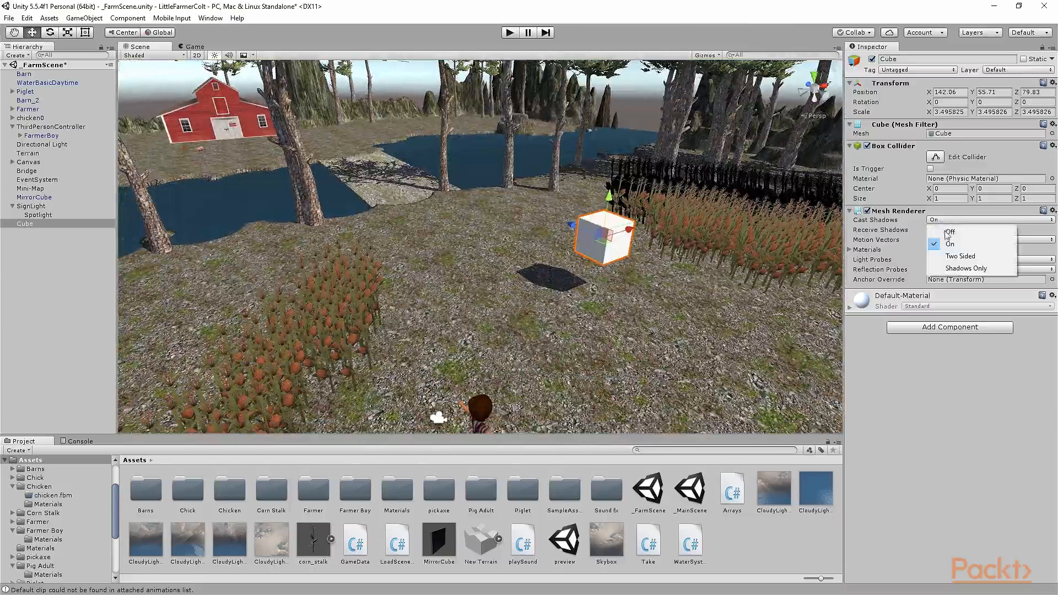
left_click(971, 231)
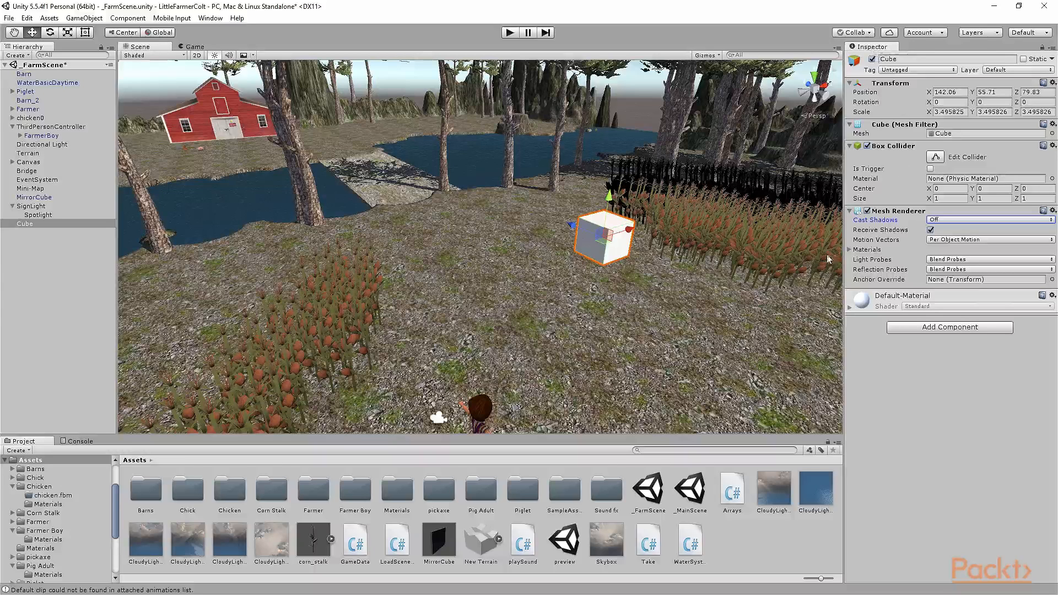
left_click(931, 231)
- Move the cube onto the bridge and widen it to a scale of about 9.7 in X and 13.7 in Z
right_click_drag(638, 261, 620, 264)
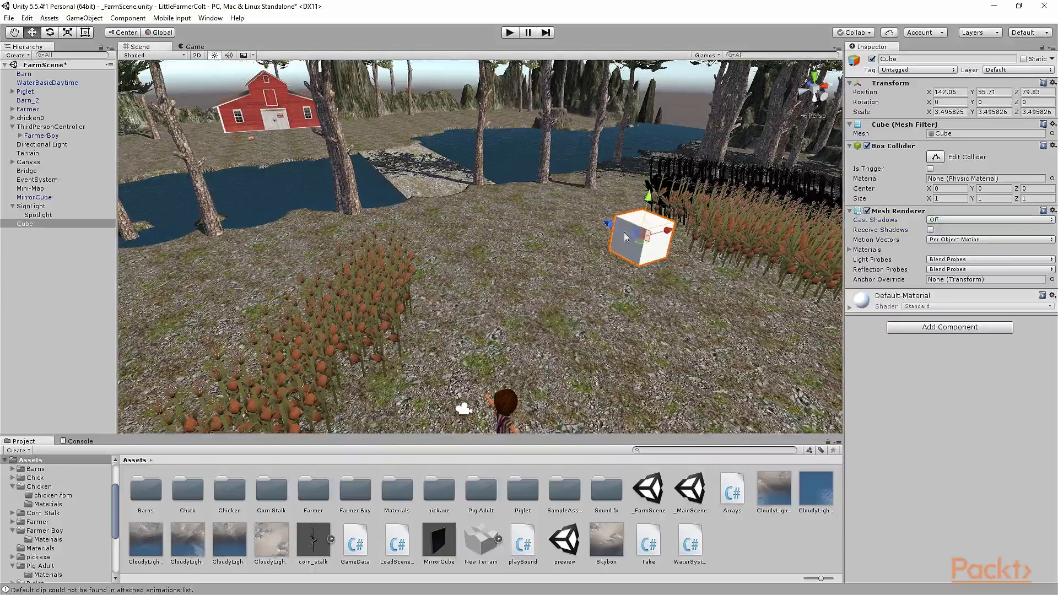
left_click_drag(608, 223, 408, 148)
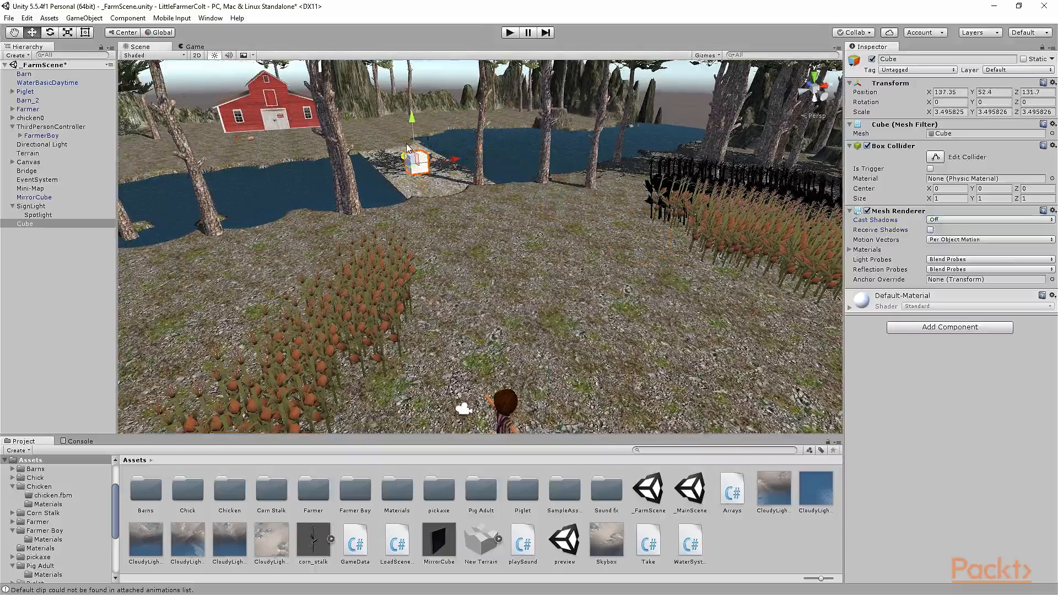
left_click(68, 33)
left_click_drag(402, 160, 531, 150)
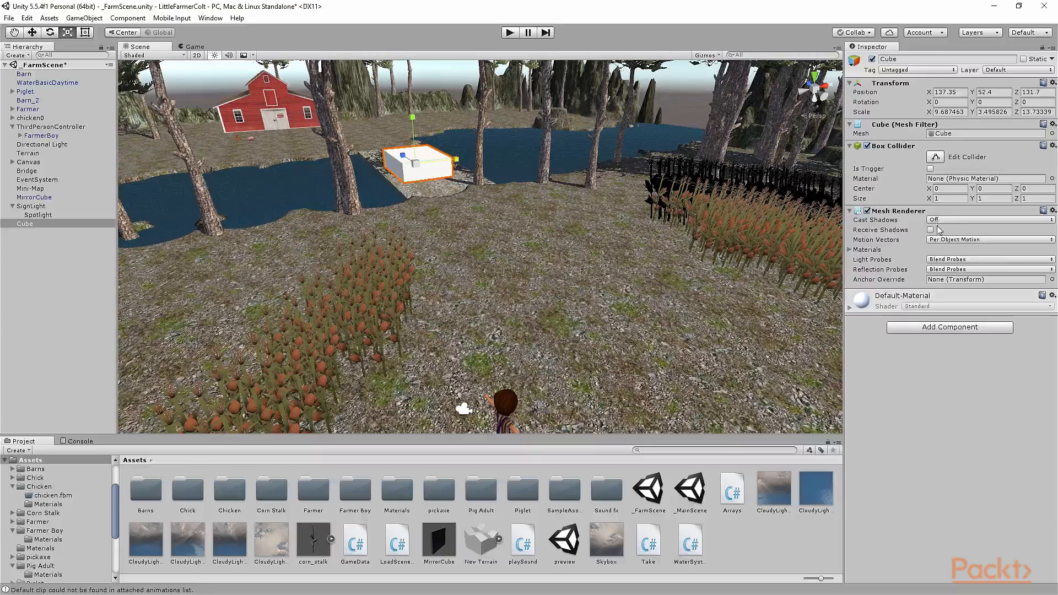
- Enable Receive Shadows on the cube and shift it along the X axis to 139.2
left_click(930, 231)
left_click(31, 33)
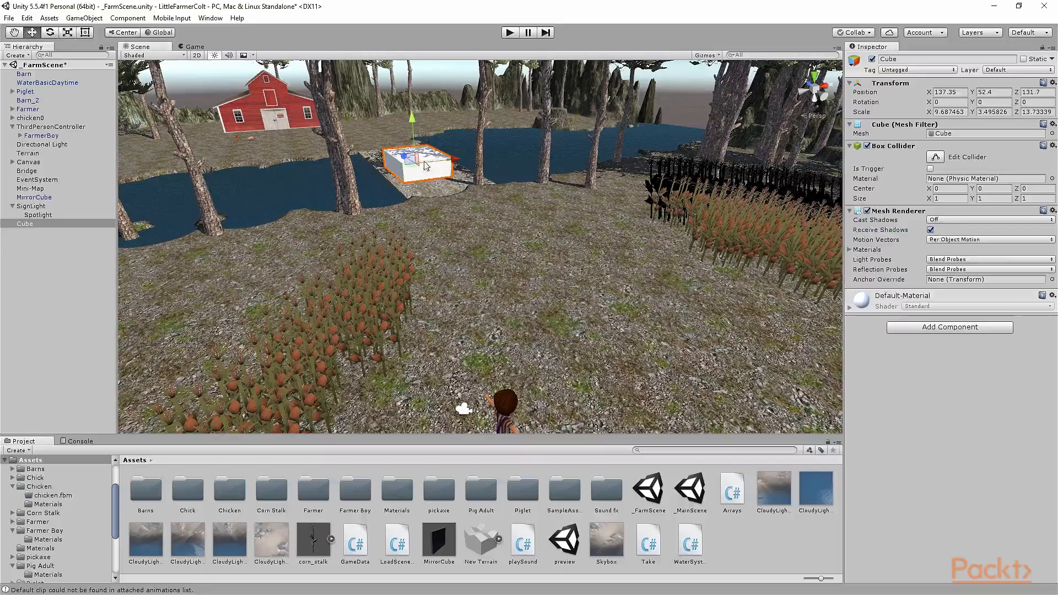
left_click_drag(452, 159, 460, 158)
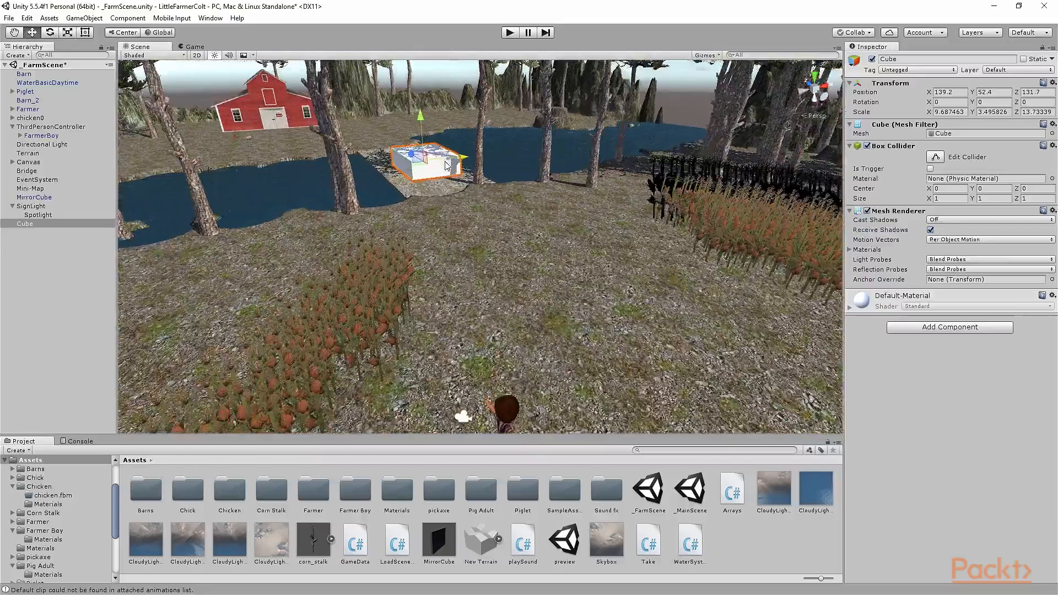
- Play the scene, walk the farmer boy up to the cube on the bridge to examine the shadows on it, and stop playing
left_click(509, 33)
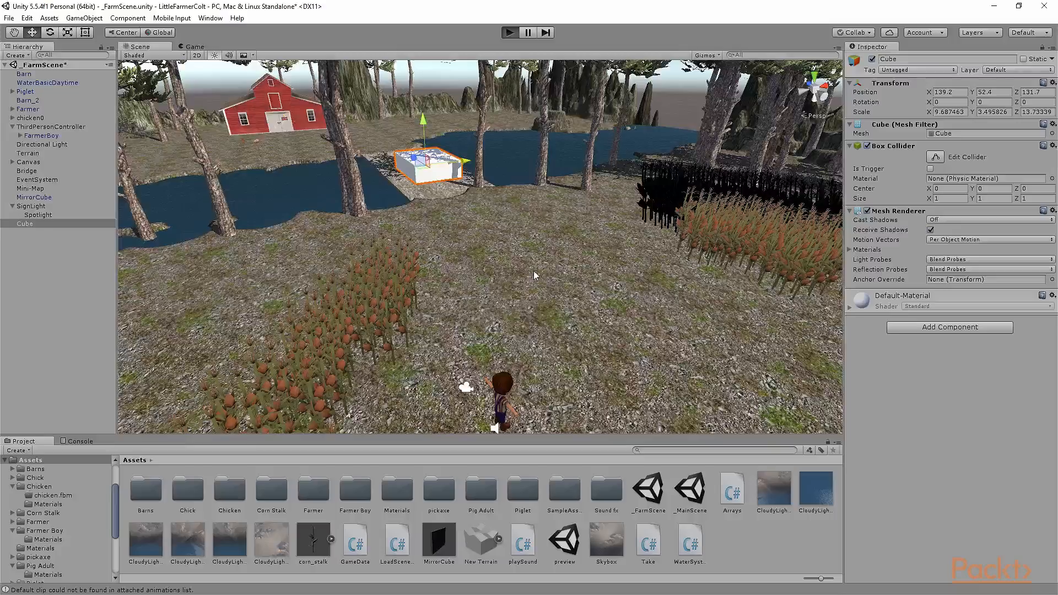
key("w")
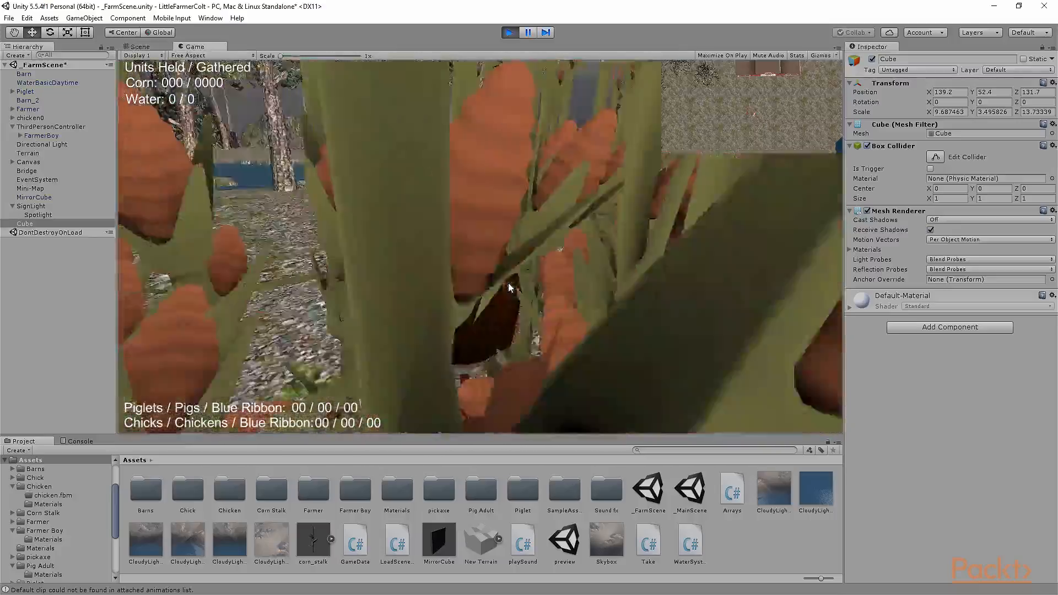
key("w")
key("a")
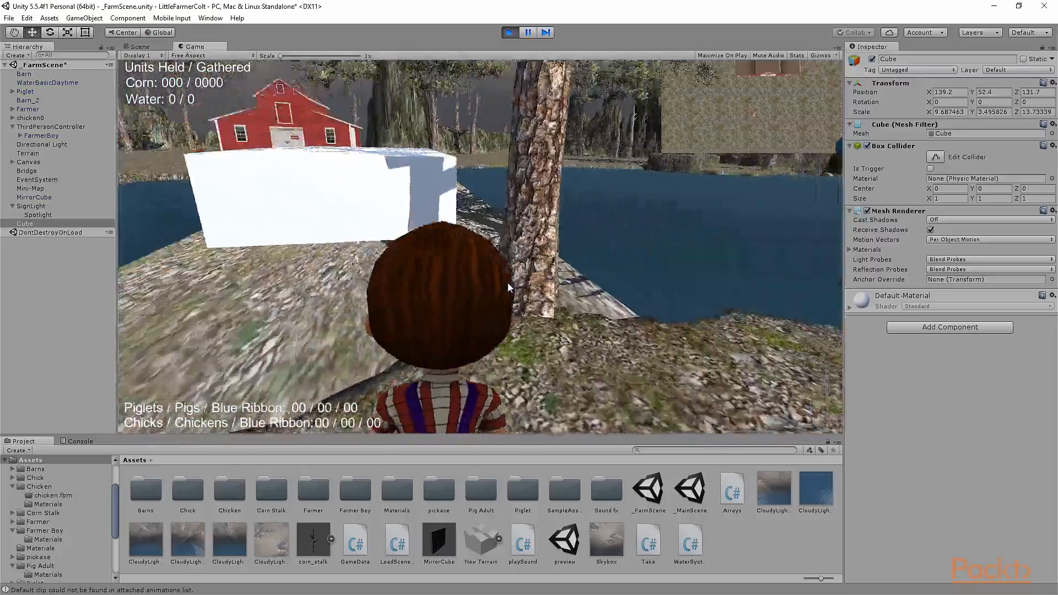
key("w")
key("d")
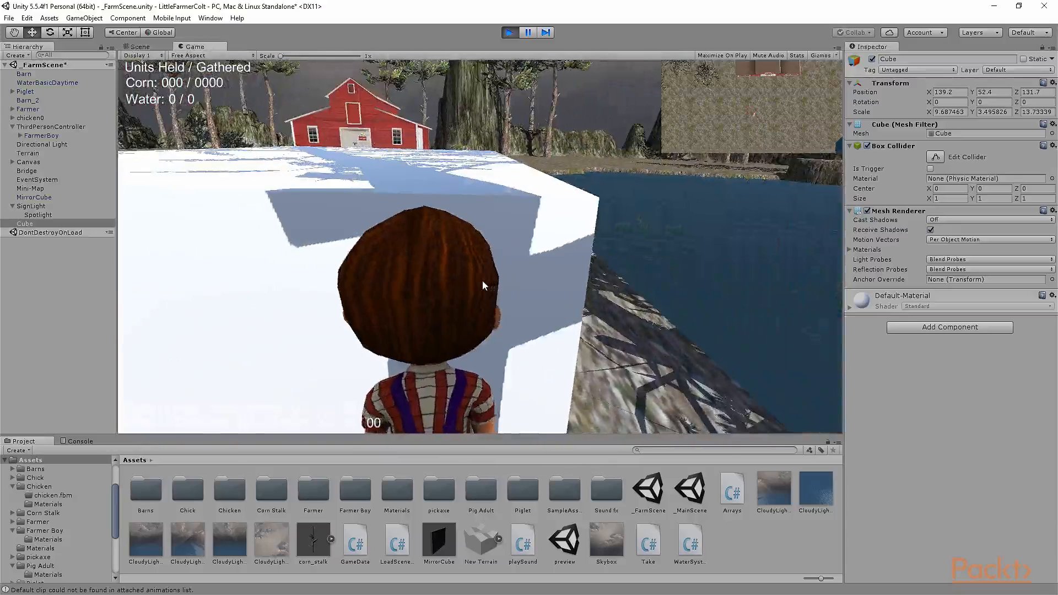
key("space")
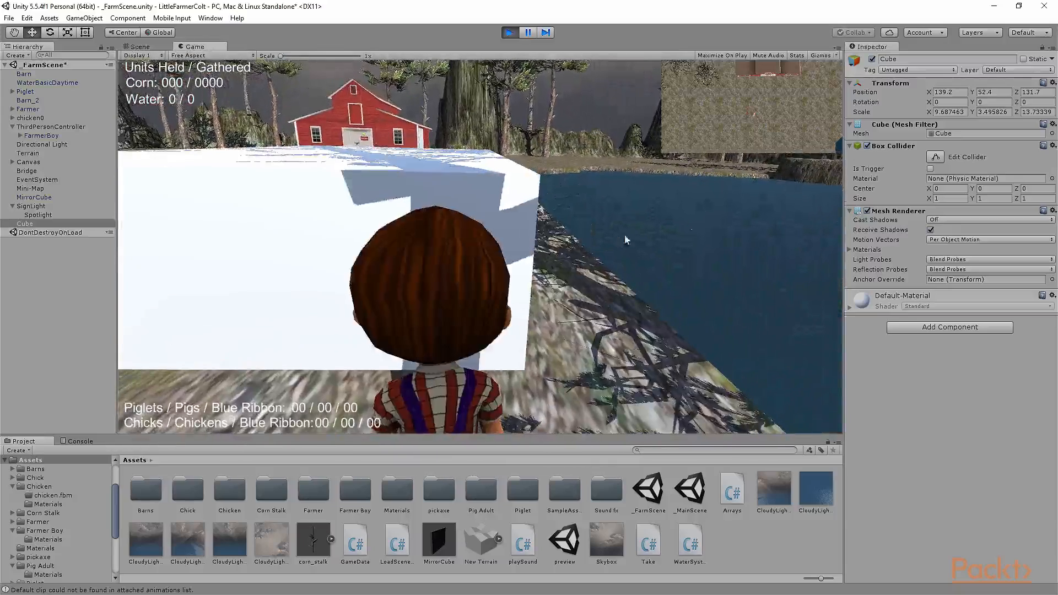
left_click(528, 33)
left_click(510, 32)
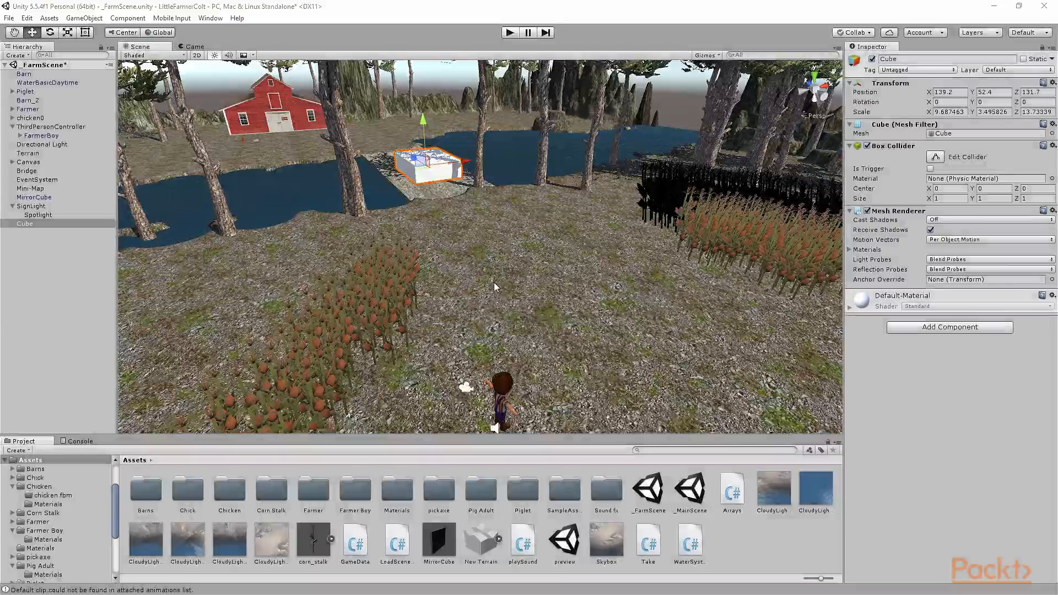
- Move the cube off the bridge into the clearing by the far corn field, at about X 149, Z 81
left_click(67, 34)
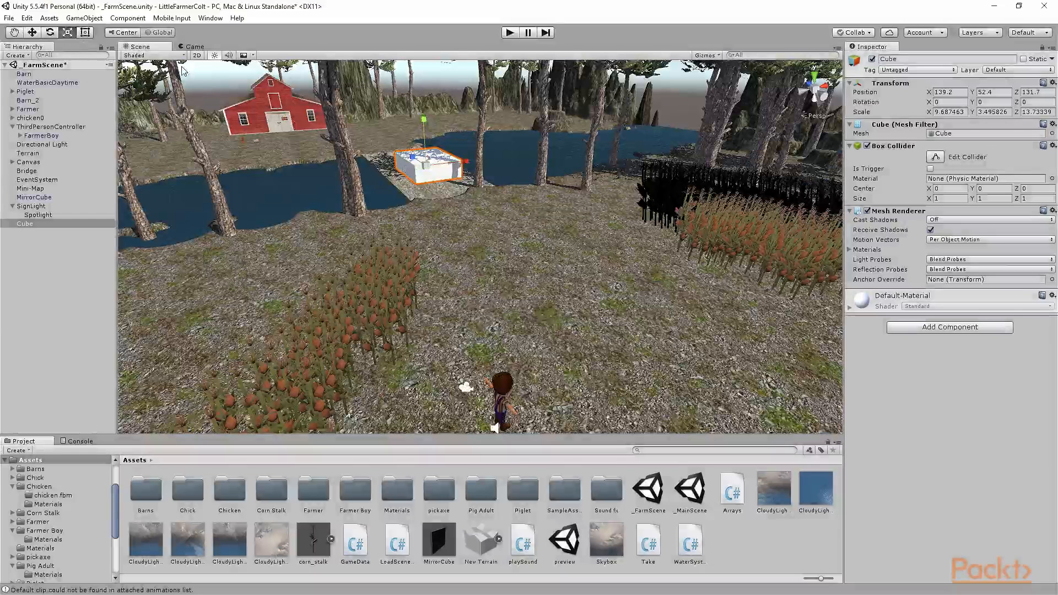
key("w")
left_click_drag(406, 159, 469, 236)
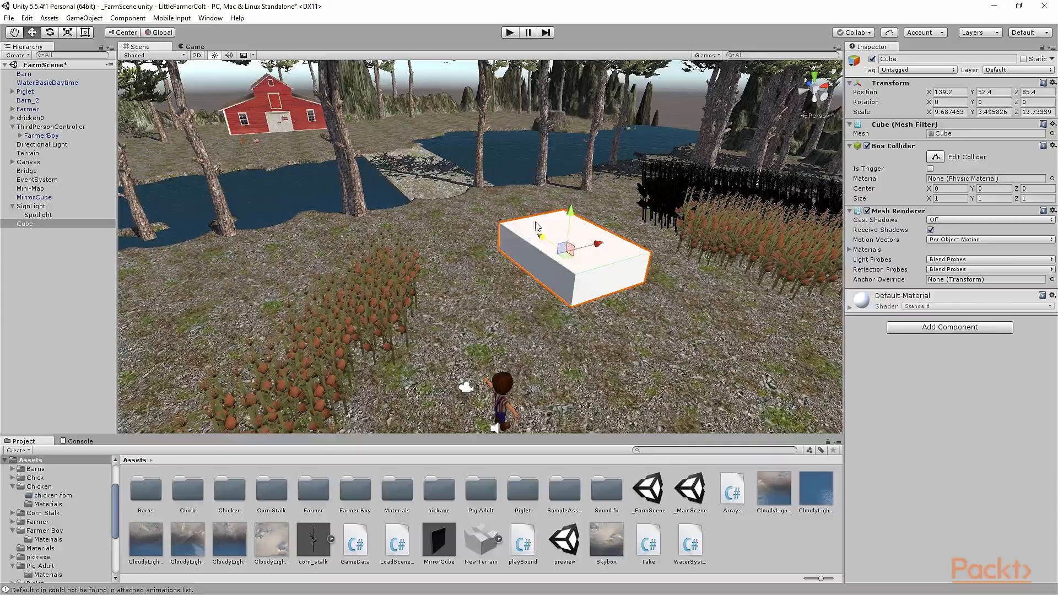
left_click_drag(595, 247, 685, 105)
- Stretch the cube to a Y scale of about 20.9 and set its Cast Shadows to On
left_click(67, 33)
left_click(949, 220)
left_click(952, 242)
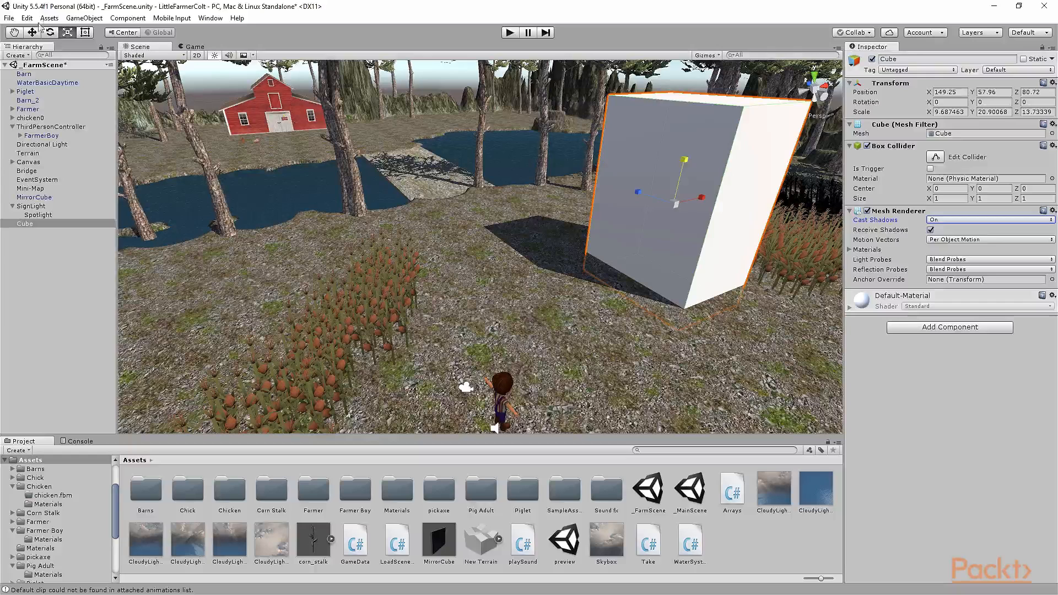
- Move the tall cube across the clearing toward the near corn field and deselect it
key("w")
left_click_drag(686, 207, 570, 206)
left_click(80, 259)
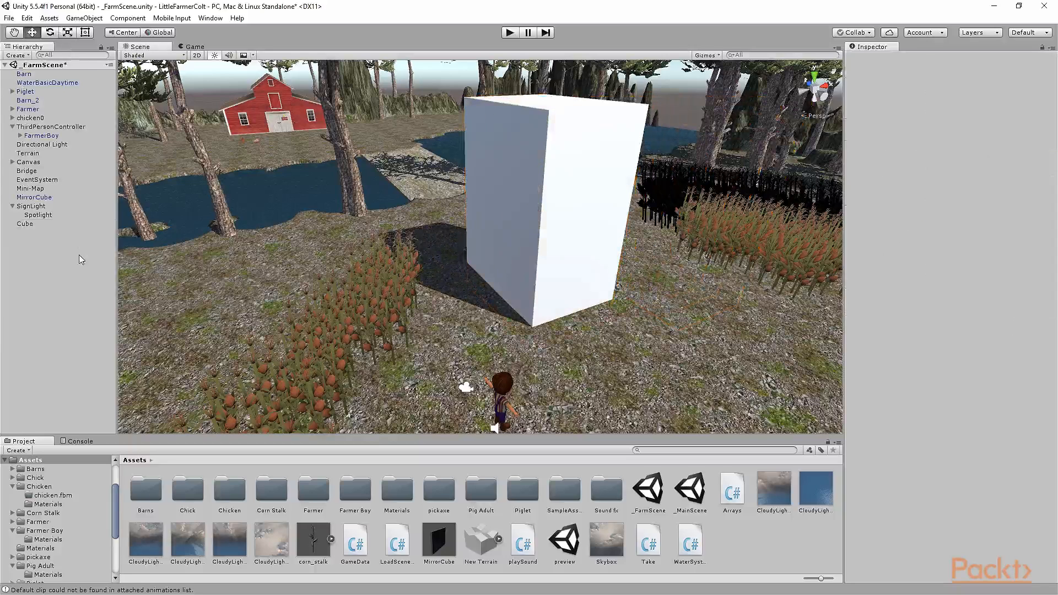
- Add a second cube to the scene
left_click(89, 18)
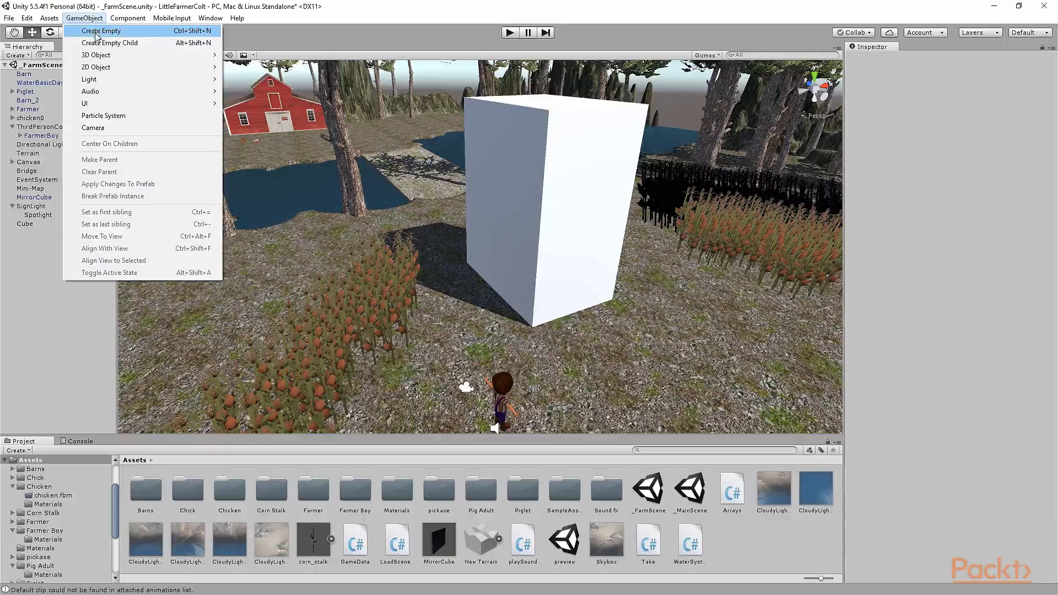
mouse_move(100, 56)
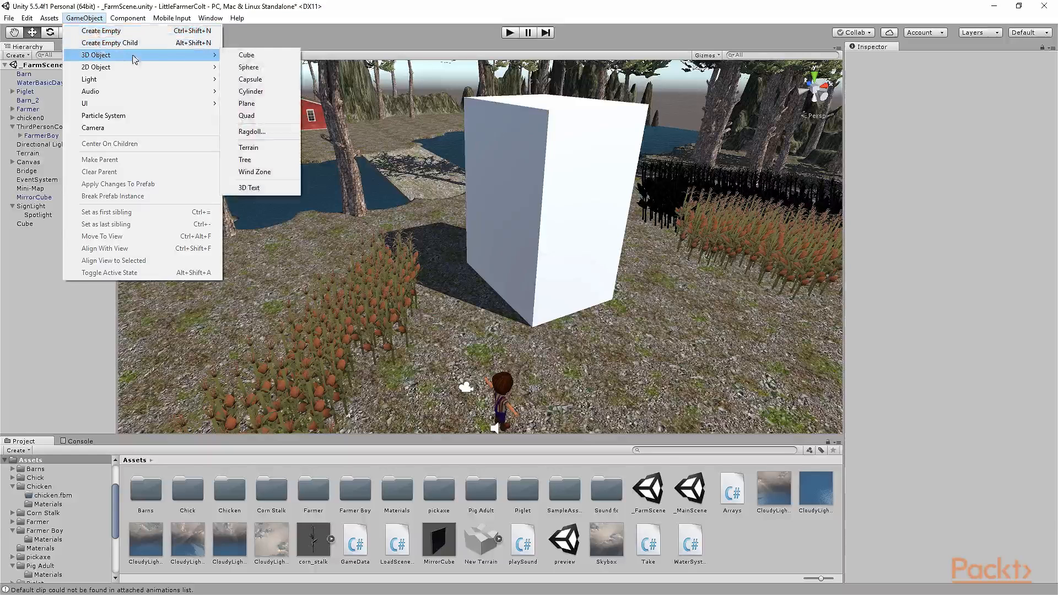
left_click(264, 56)
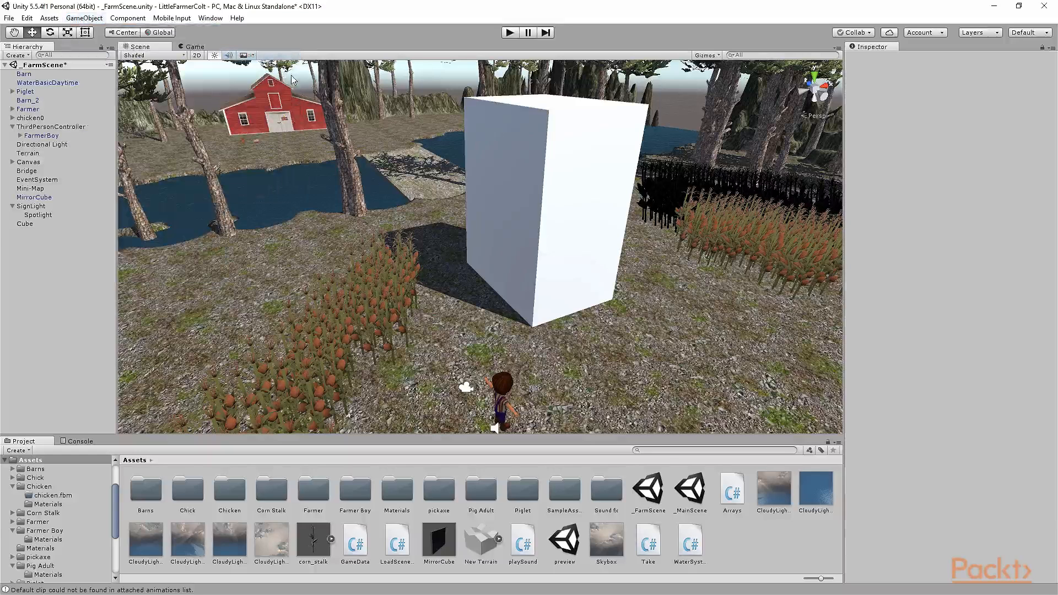
- Enlarge the second cube uniformly to about 2.56 and position it in the air between the tall cube and the far corn field
left_click_drag(520, 238, 716, 323)
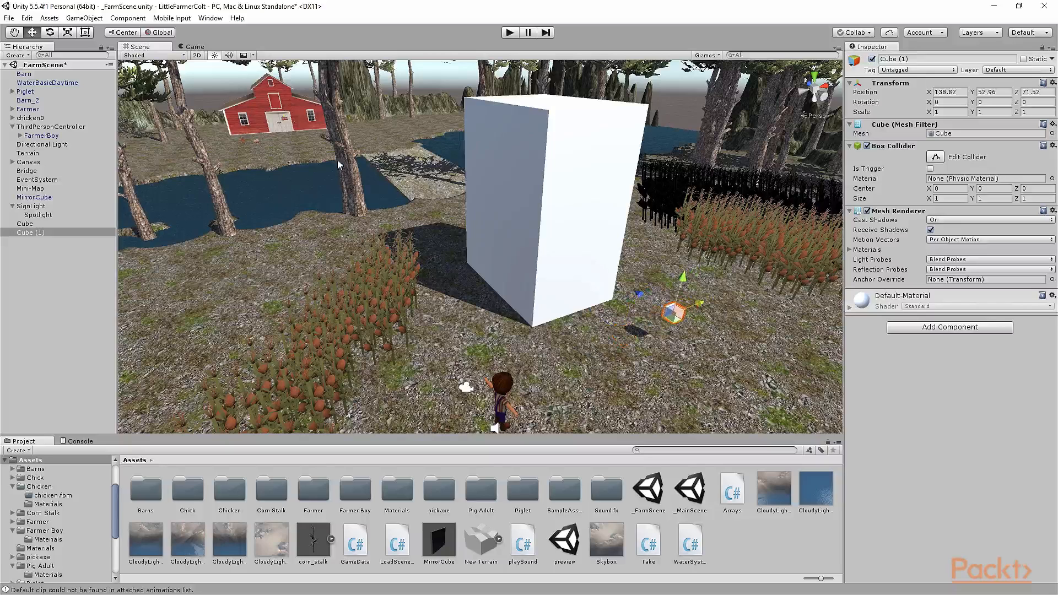
left_click(68, 32)
left_click_drag(672, 316, 748, 305)
key("w")
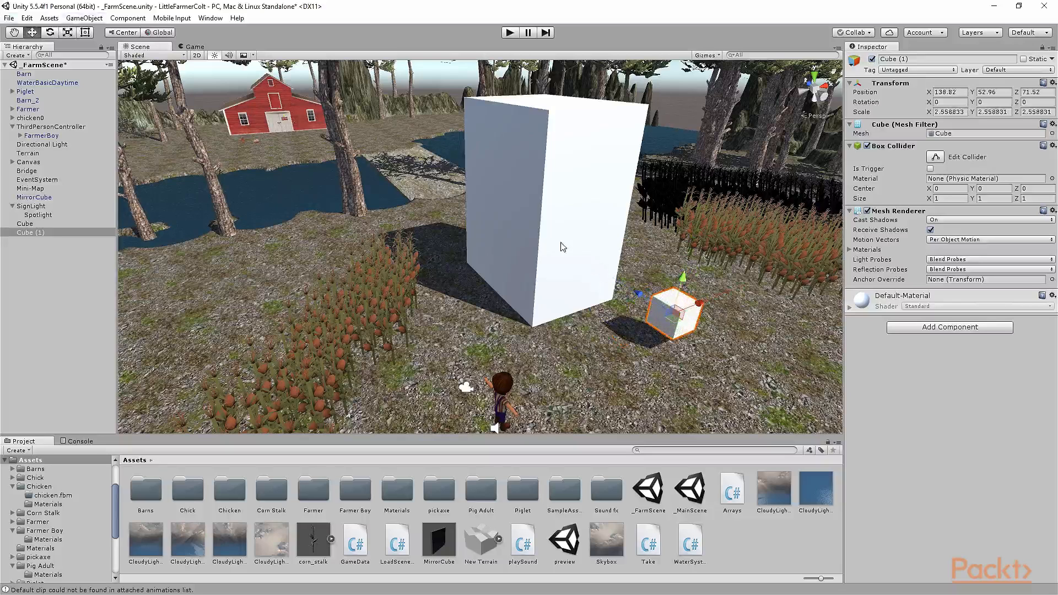
left_click_drag(682, 284, 732, 204)
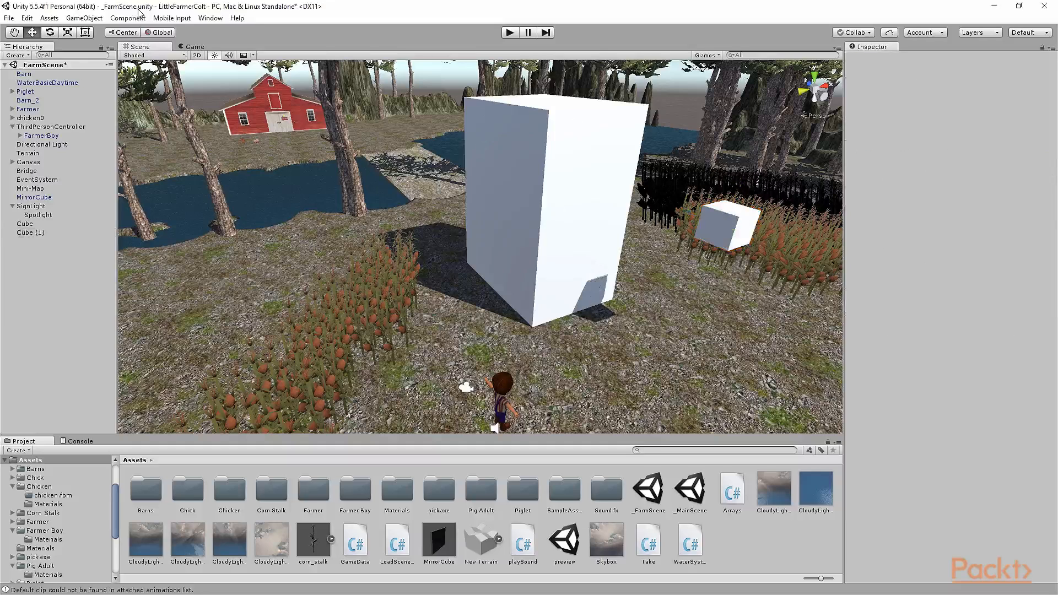
- Add a spotlight to the scene and position it above the small cube, at about X 140.2, Y 63.41, Z 69.13
left_click(92, 18)
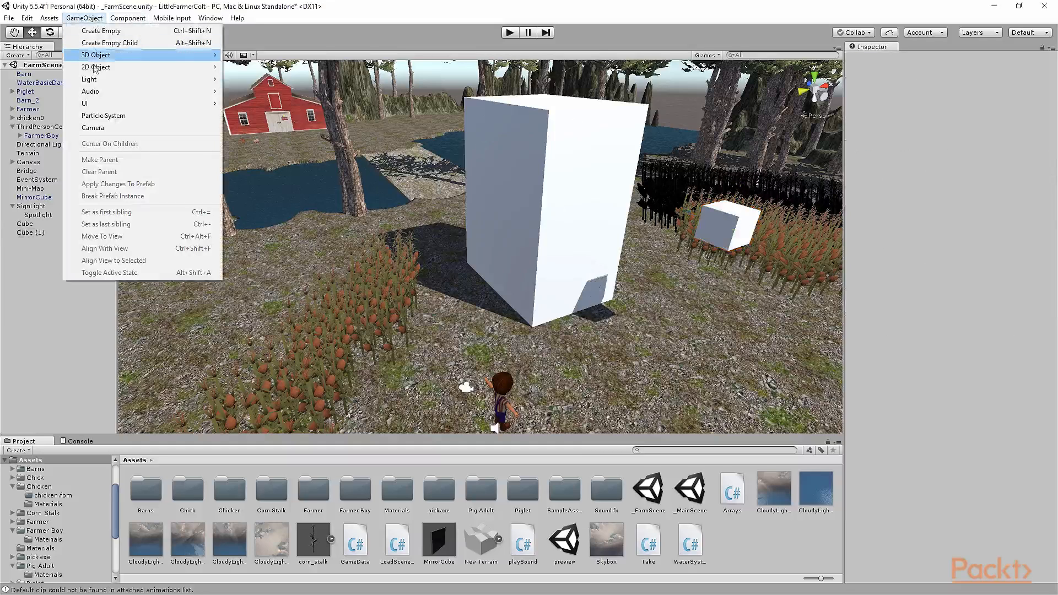
mouse_move(94, 80)
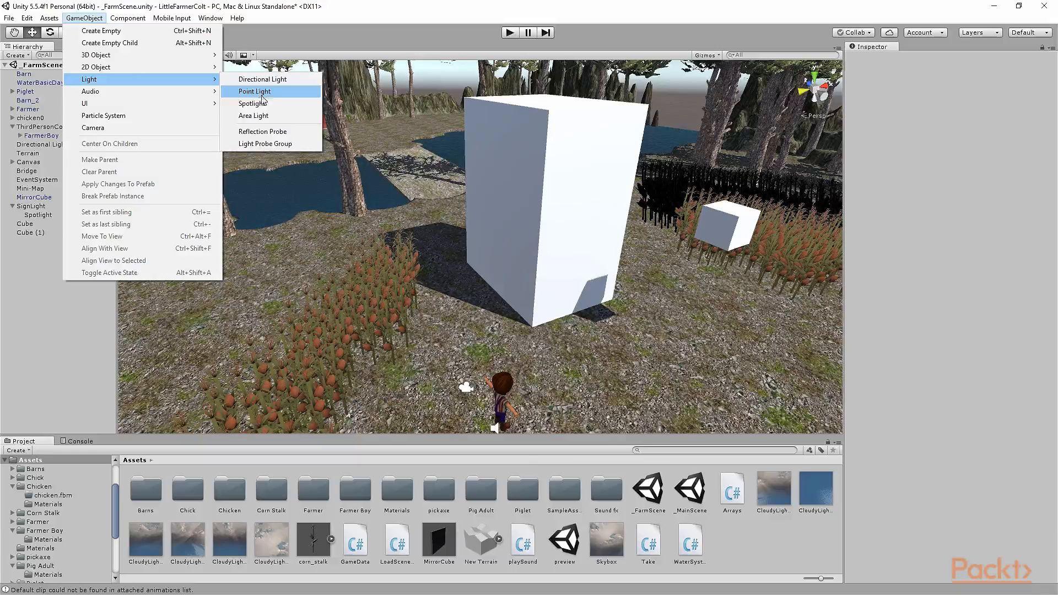
left_click(278, 103)
left_click_drag(463, 234, 712, 209)
left_click_drag(650, 203, 699, 218)
left_click_drag(748, 189, 763, 145)
left_click_drag(770, 183, 703, 188)
left_click_drag(754, 158, 736, 212)
left_click_drag(746, 248, 660, 279)
left_click_drag(650, 240, 743, 130)
left_click_drag(728, 86, 705, 172)
left_click_drag(661, 203, 769, 159)
left_click(851, 124)
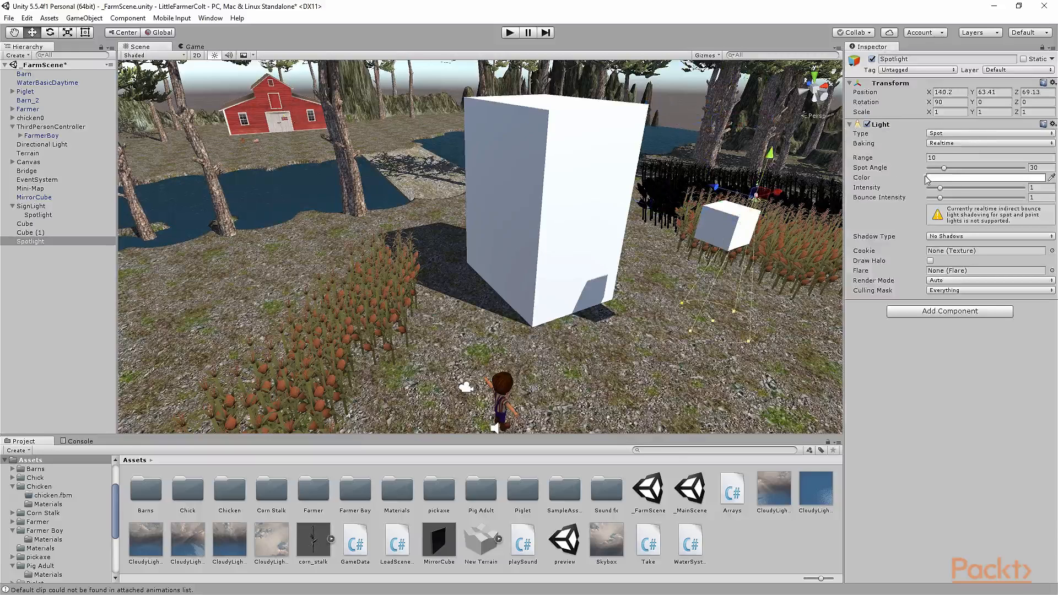
- Change the new spotlight's light color to bright red
left_click(946, 182)
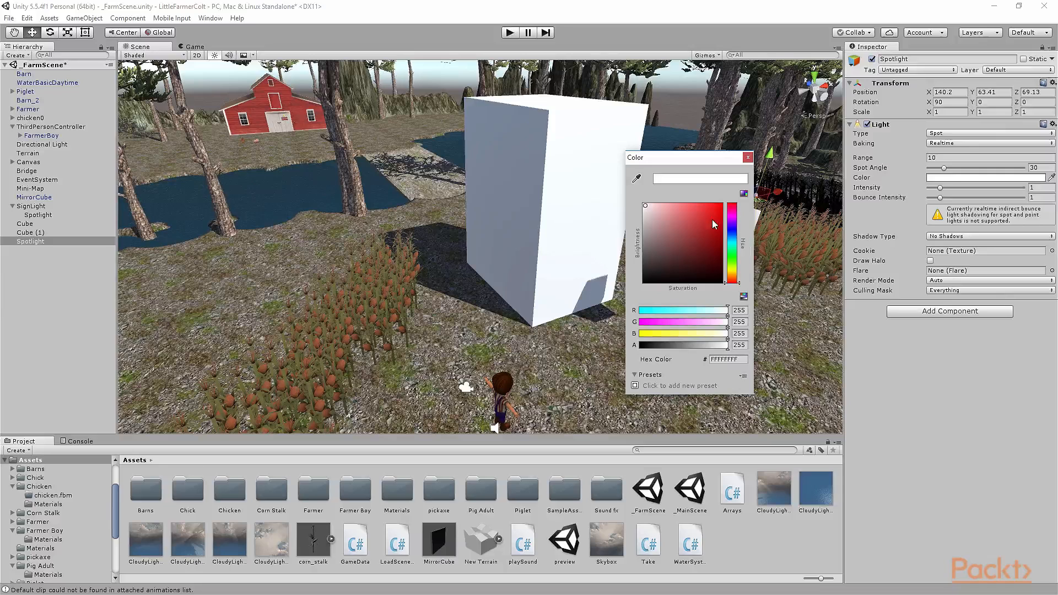
left_click(713, 211)
left_click(747, 158)
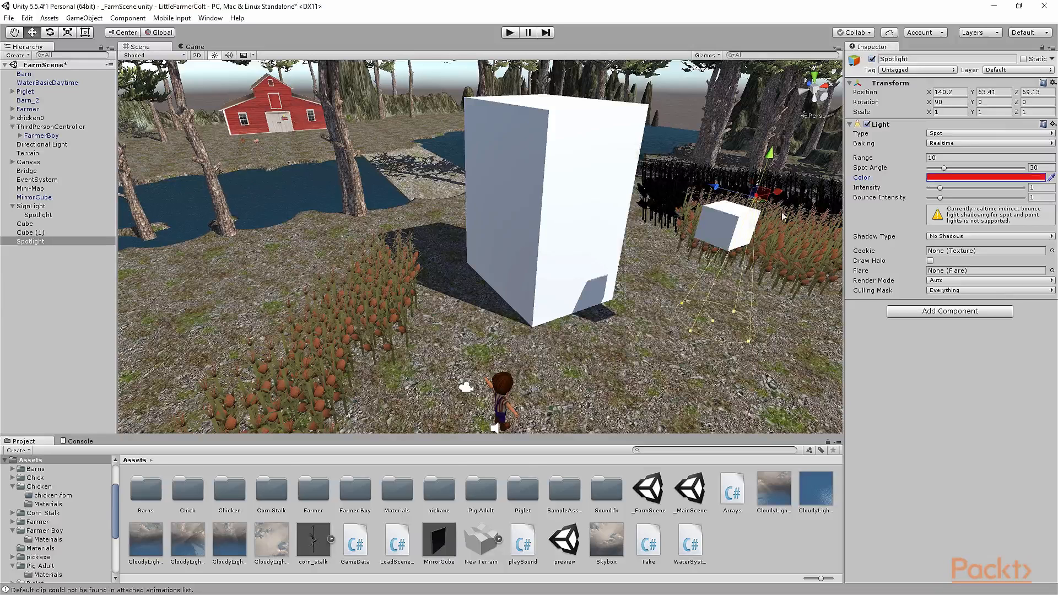
- Shift the spotlight over the small cube and set spot angle 65, intensity 5.45 and bounce intensity 3.55
left_click_drag(942, 167, 973, 189)
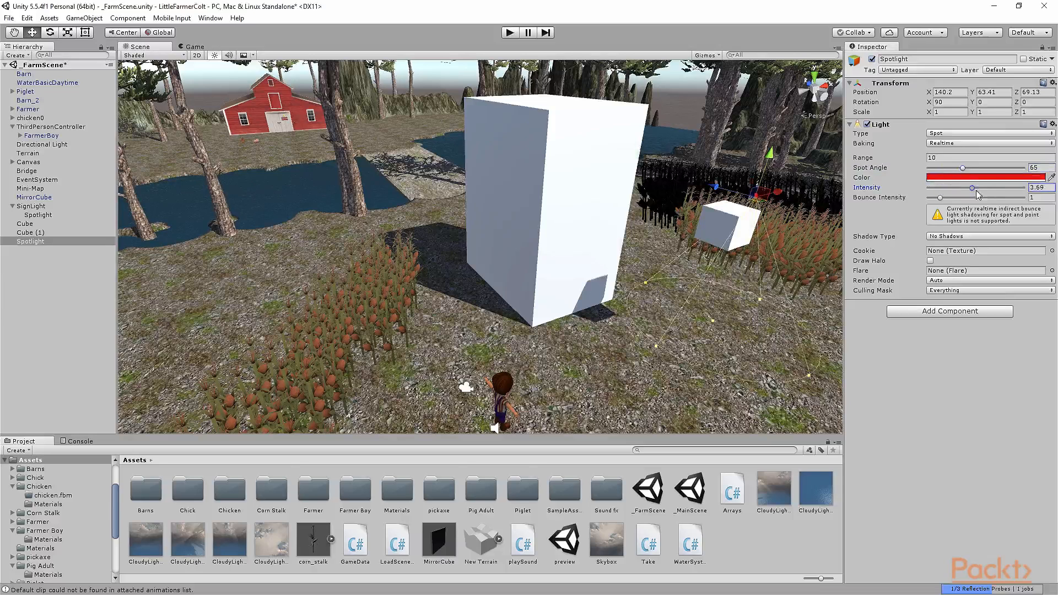
left_click_drag(777, 192, 770, 182)
left_click_drag(940, 198, 970, 198)
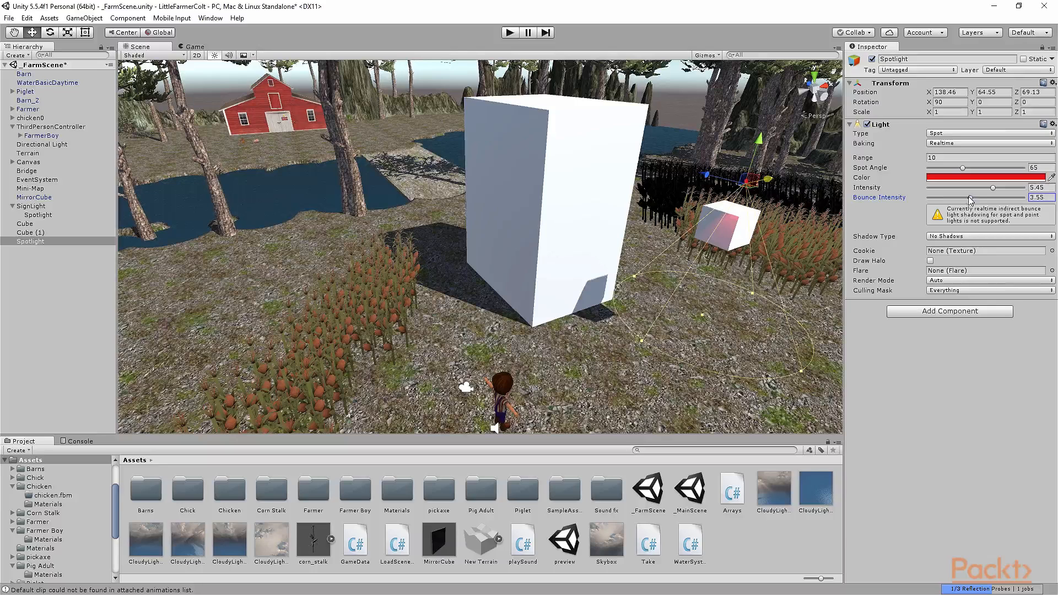
- Tilt the spotlight toward the tall cube to an X rotation of about 32.9 and move it back to about X 135.08, Y 66.18, Z 66.55
left_click(50, 32)
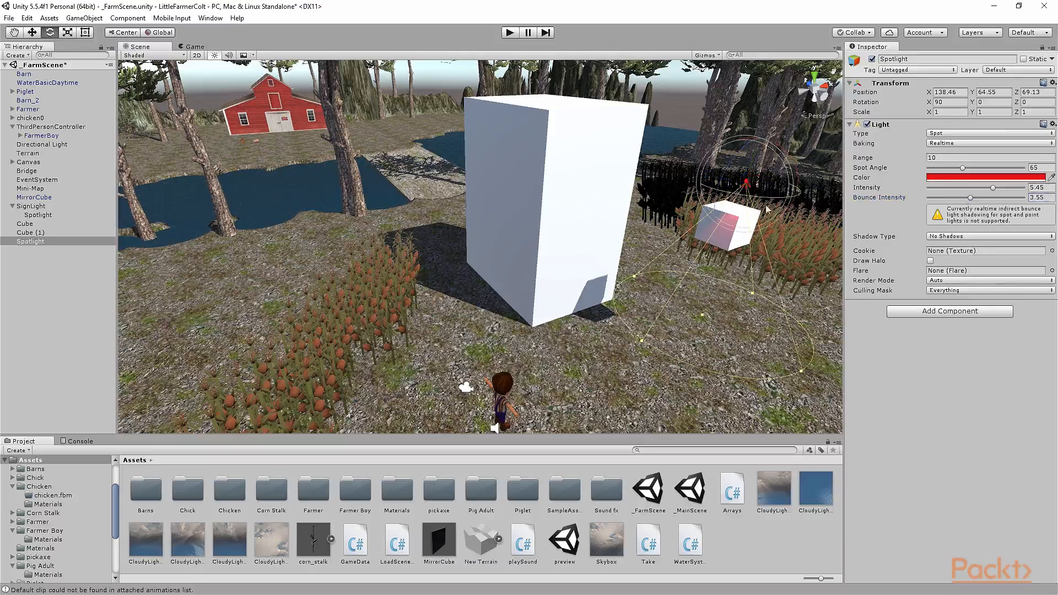
left_click_drag(799, 200, 810, 254)
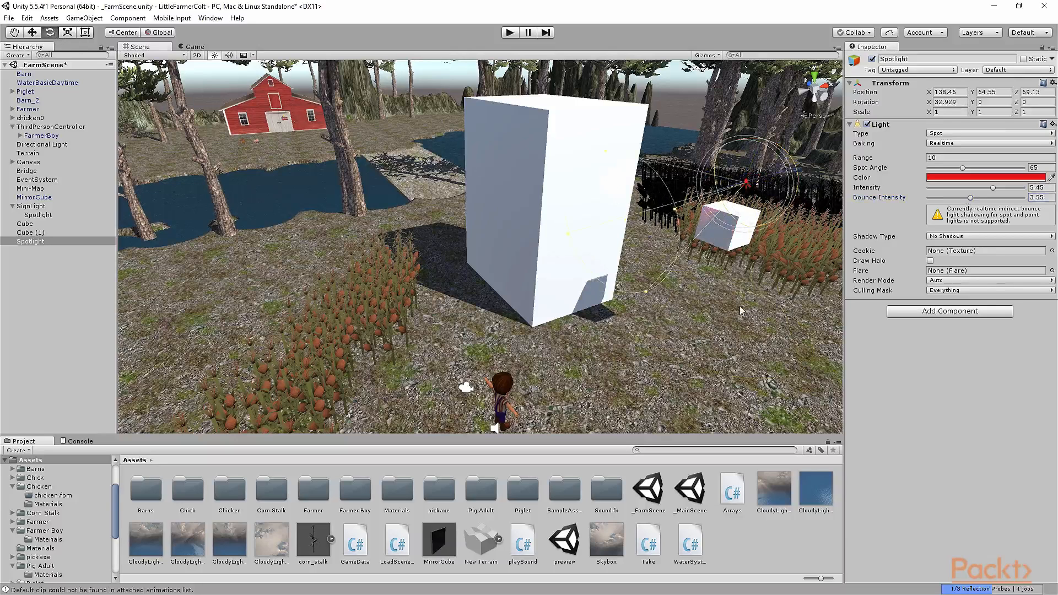
left_click(32, 32)
left_click_drag(789, 179, 814, 171)
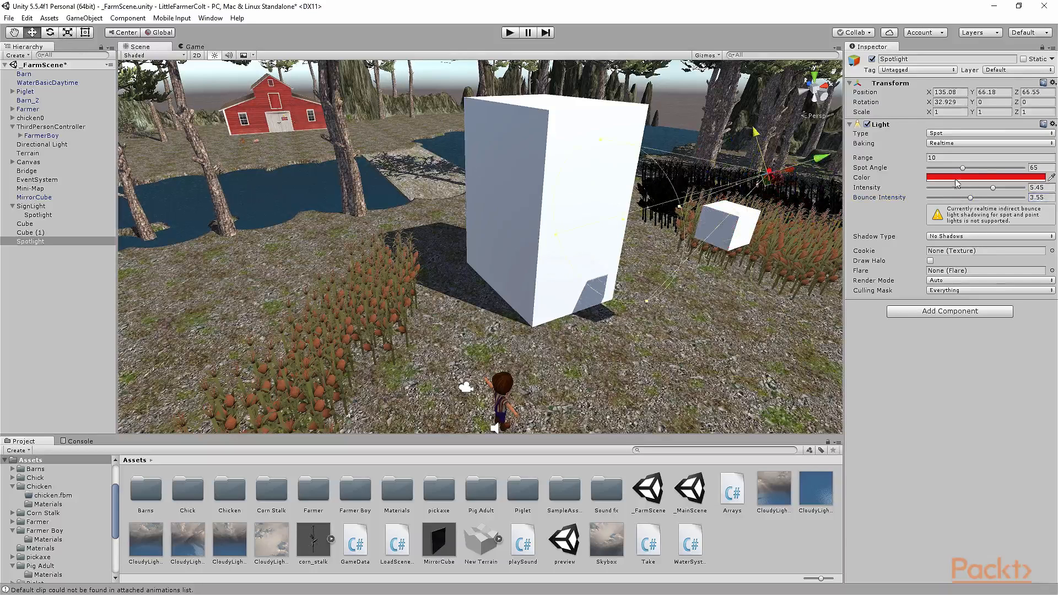
- Widen the spotlight's spot angle to 78 and set its shadow type to Hard Shadows
left_click_drag(961, 168, 970, 168)
left_click(958, 157)
left_click(948, 237)
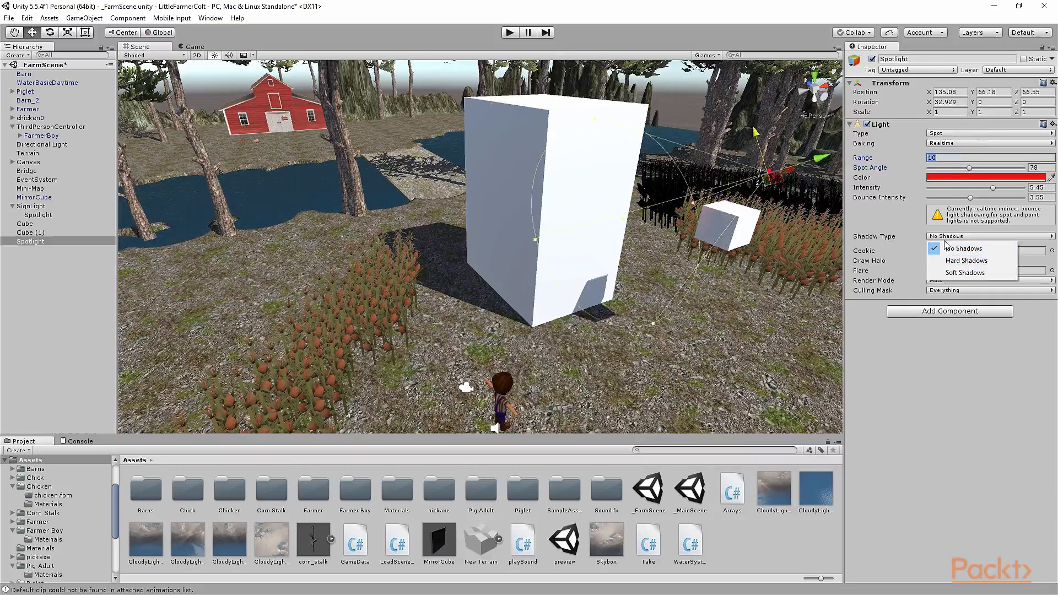
left_click(959, 261)
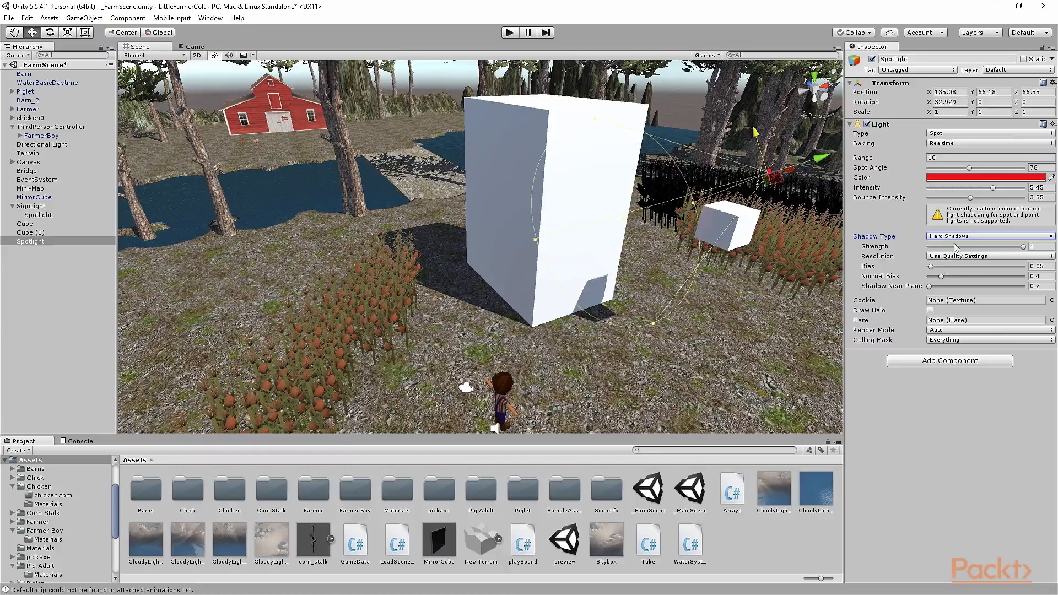
- Move the spotlight between the two cubes, at about X 137.9, Y 59.04, Z 72.98, and narrow its spot angle
left_click_drag(754, 133, 771, 183)
left_click_drag(831, 215, 652, 266)
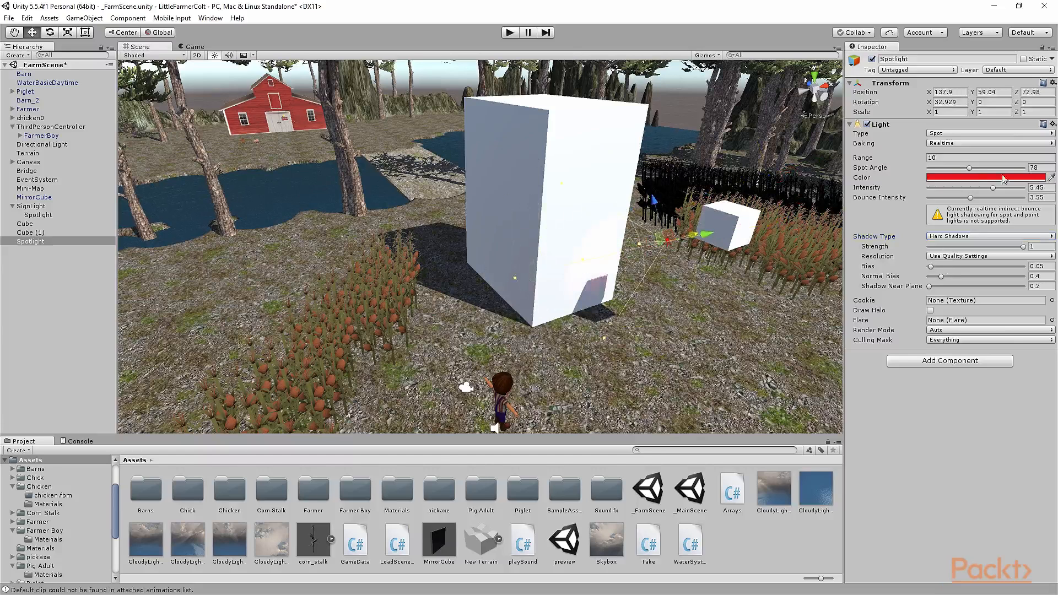
left_click_drag(970, 167, 950, 167)
- Disable the Light component of the scene's directional light
left_click(44, 223)
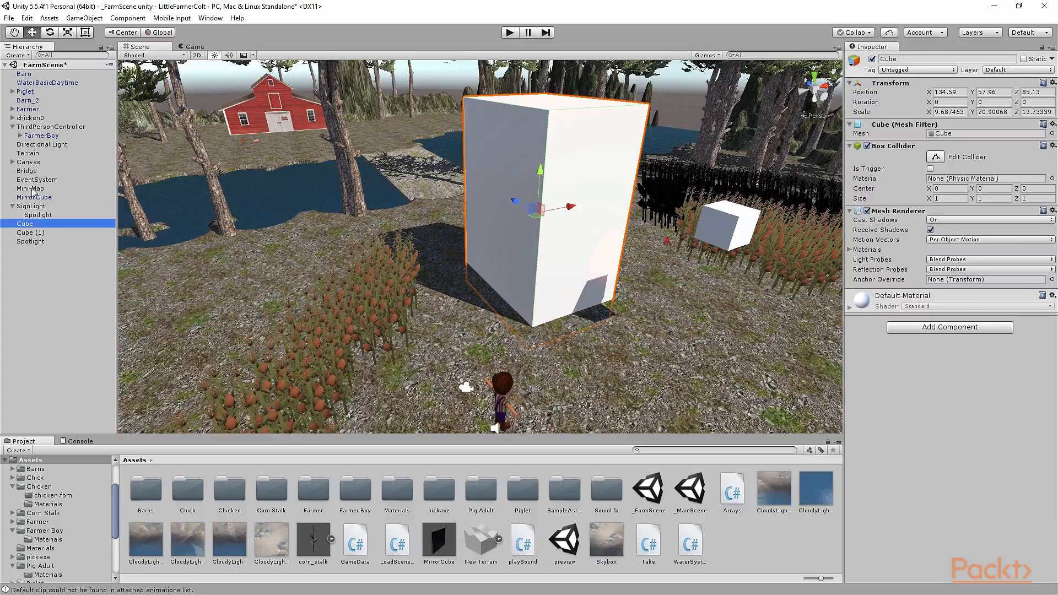
left_click(41, 144)
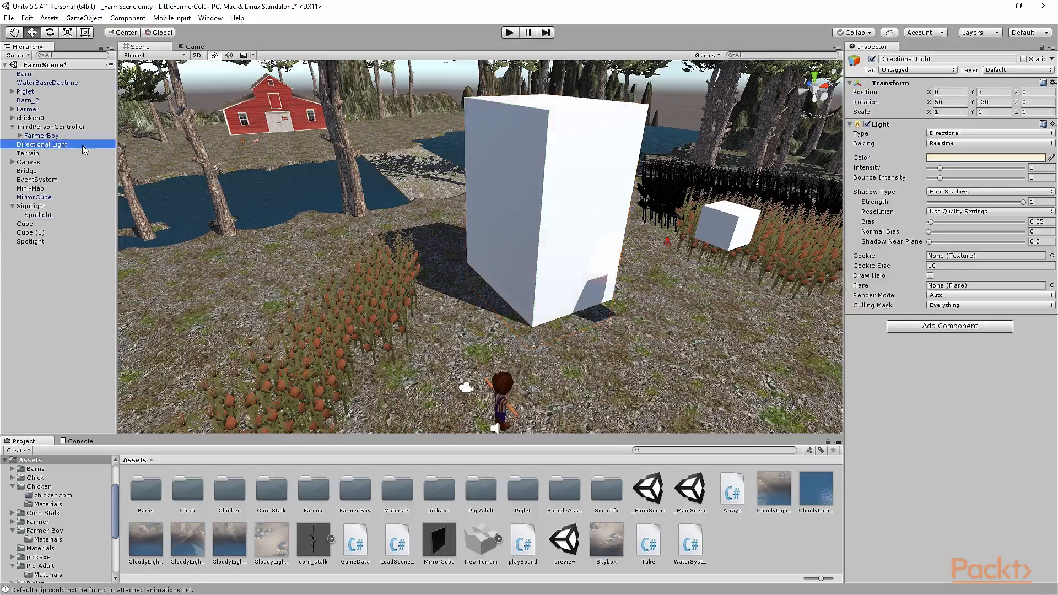
left_click(867, 124)
- Move the red spotlight up behind the small cube to about X 134.27, Y 64.72, Z 69.88, and set its spot angle to 179
left_click(671, 243)
left_click_drag(691, 237, 725, 240)
left_click_drag(688, 205, 677, 155)
left_click_drag(950, 168, 1026, 171)
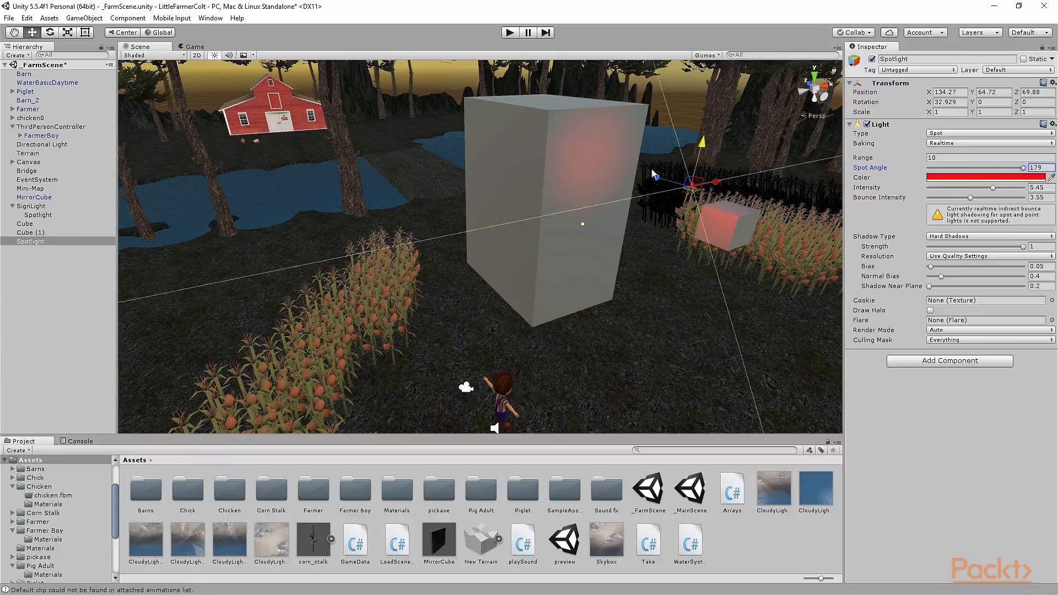